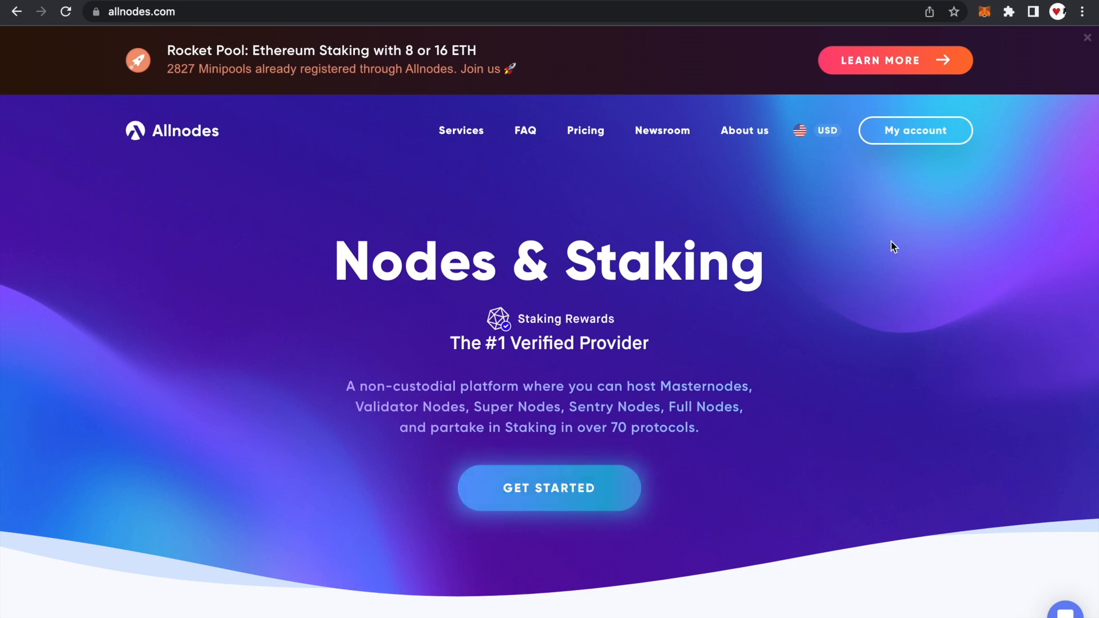
Step: Open the account's hosting solutions and choose Stader under Masternodes & Validator Nodes
click(871, 130)
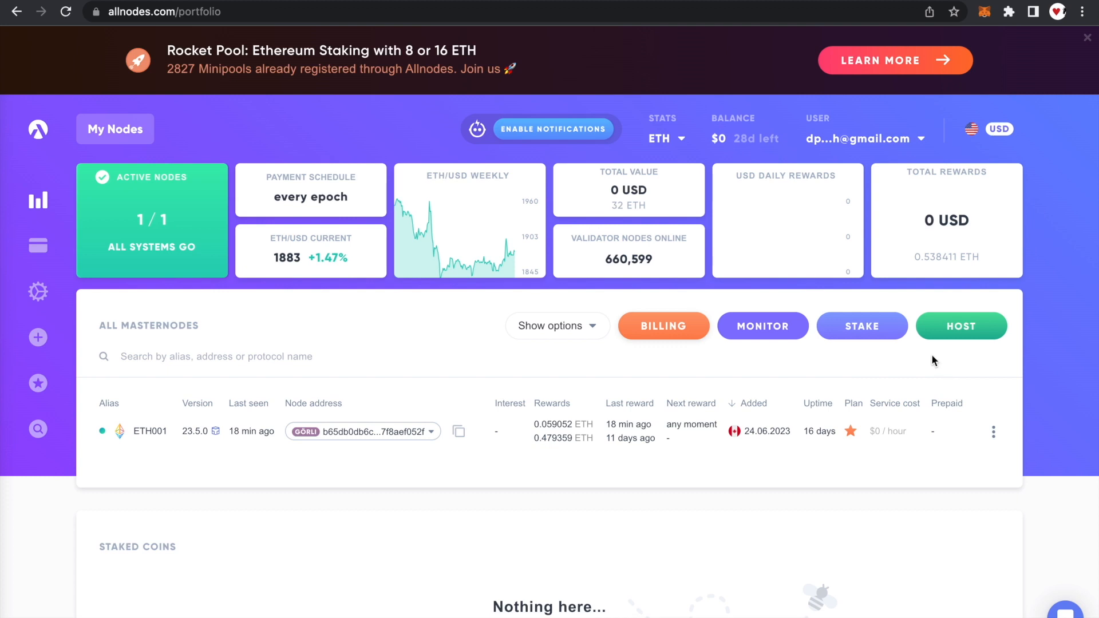
click(995, 327)
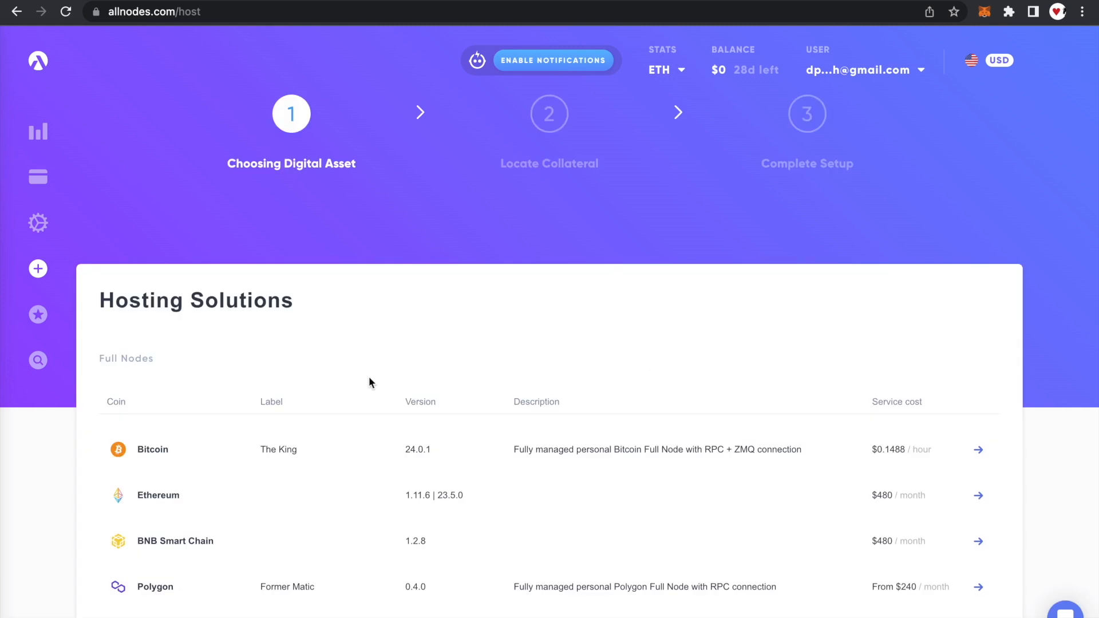
scroll(369, 378, down, 4)
scroll(371, 383, down, 7)
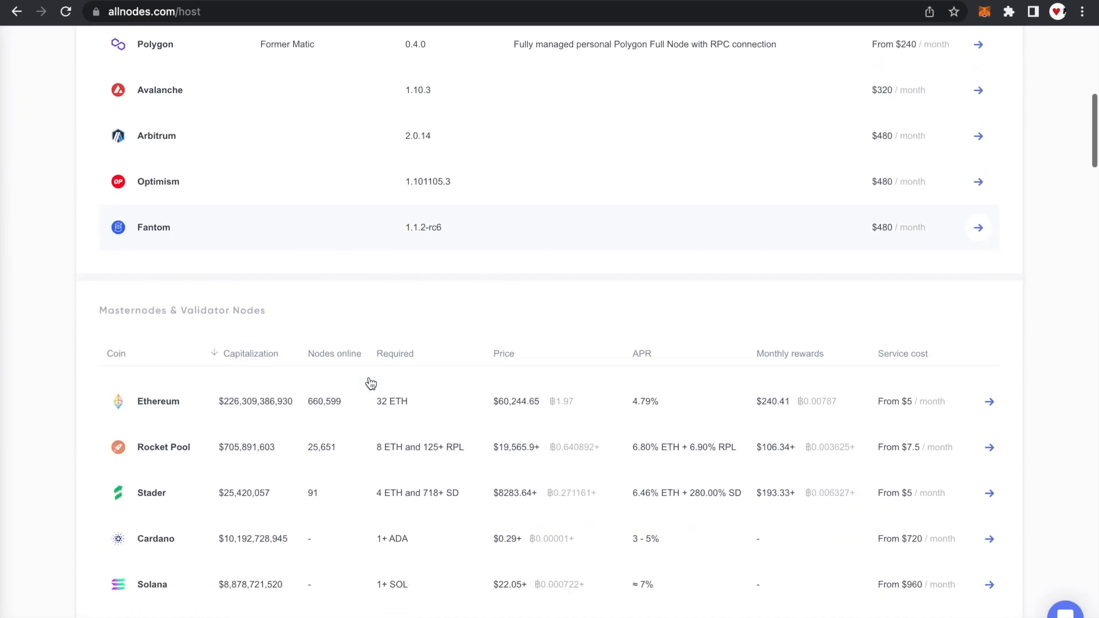
click(196, 421)
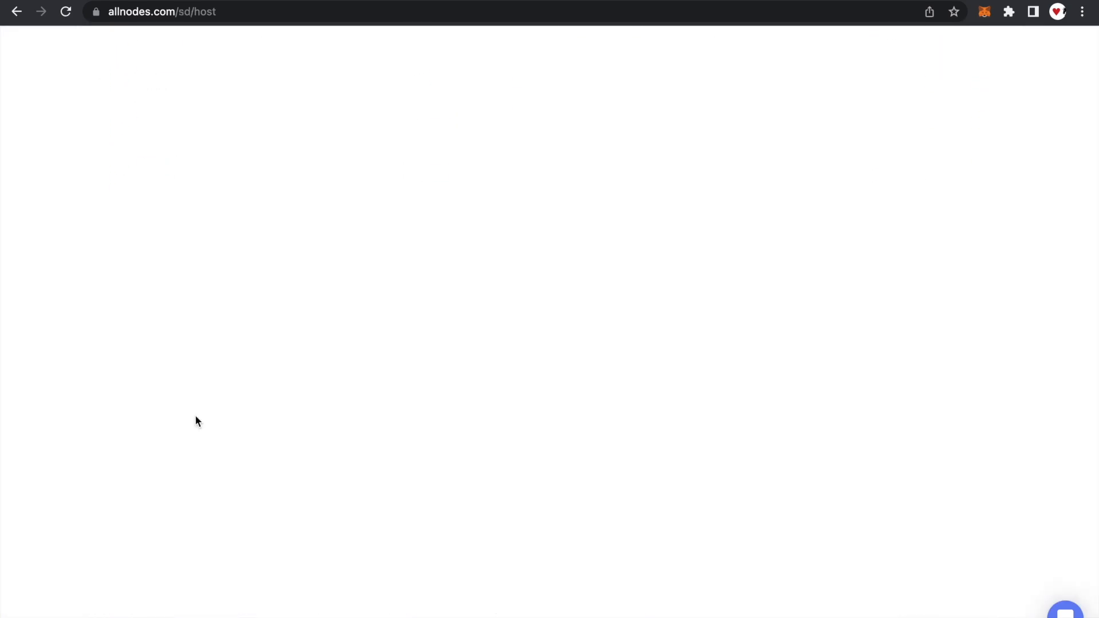
Step: Switch the 4 ETH Validator to Testnet (Görli) and proceed with it
scroll(716, 410, down, 3)
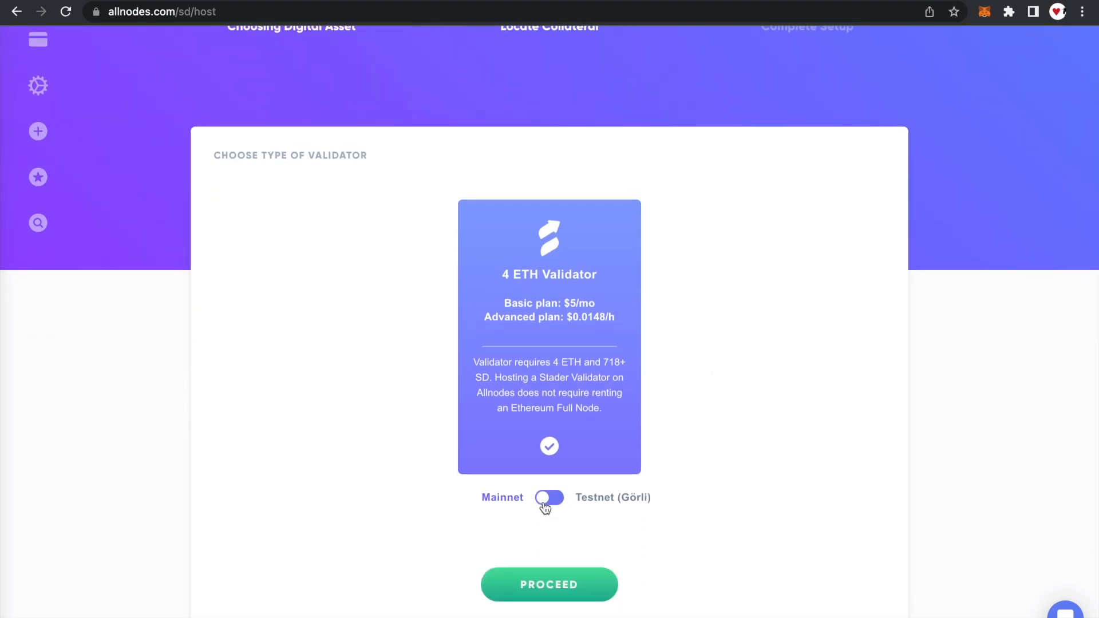
click(545, 503)
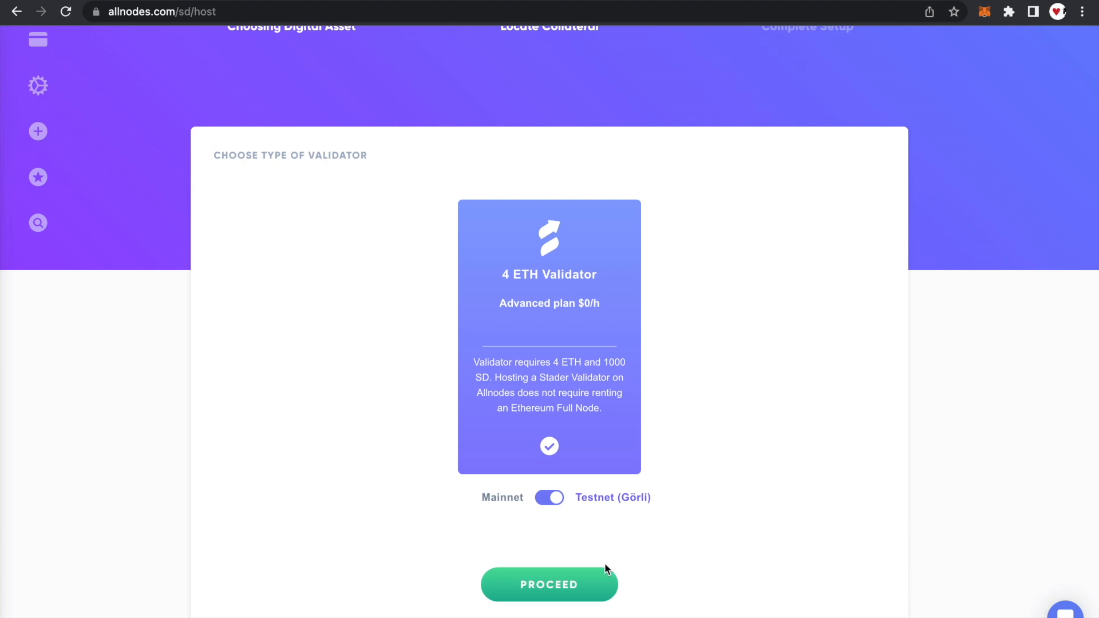
click(598, 590)
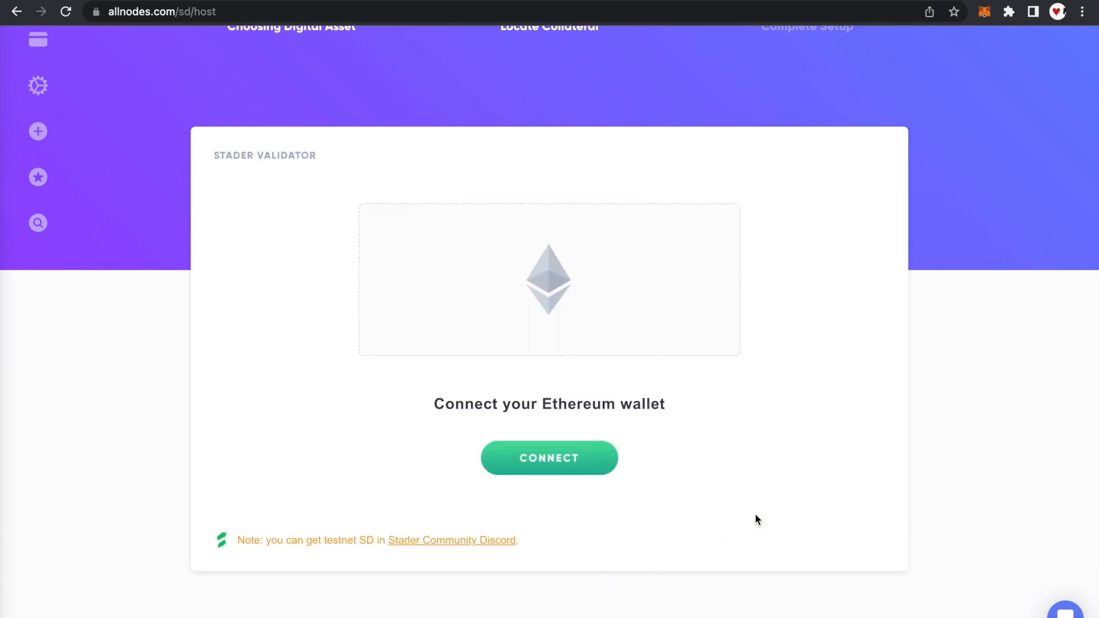
Step: Connect the Ethereum wallet through MetaMask and acknowledge the duplicate transactions alert
click(599, 457)
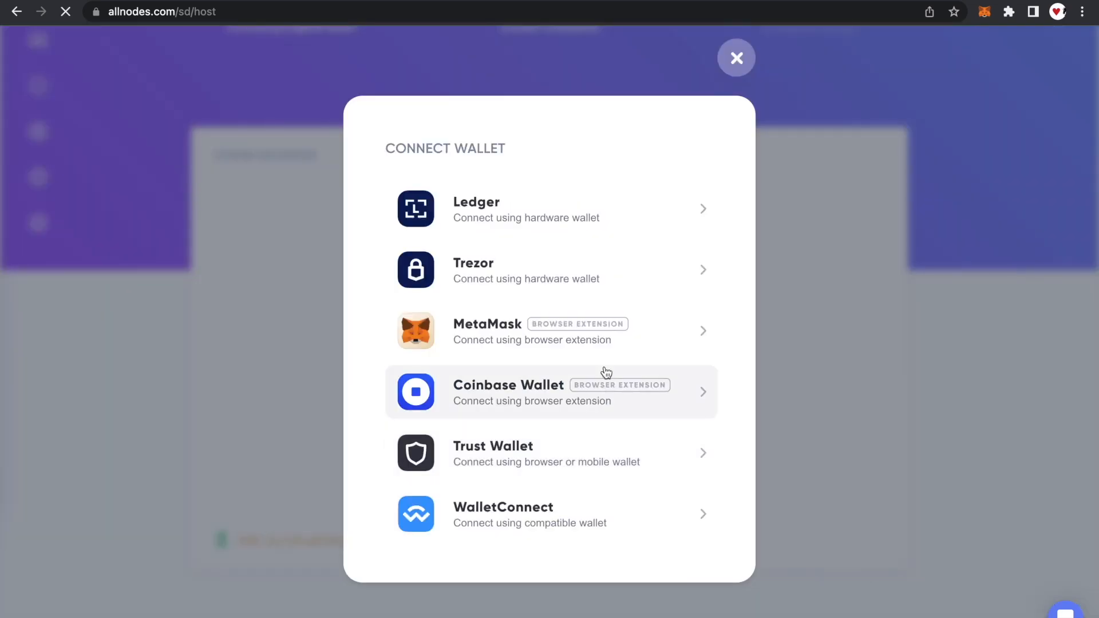
click(665, 343)
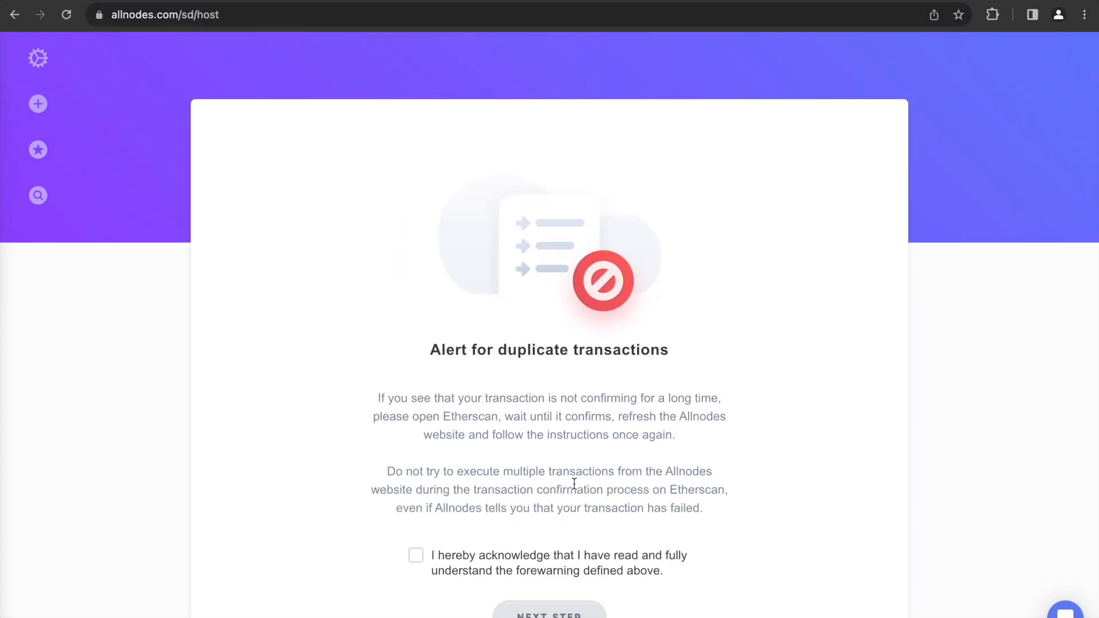
scroll(574, 484, down, 2)
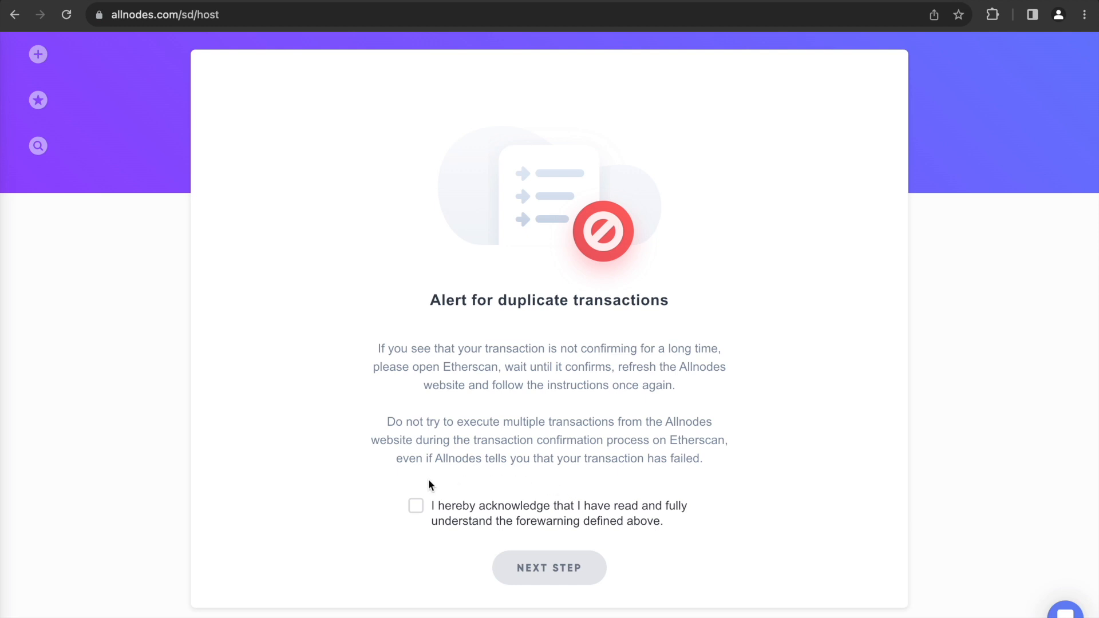
click(419, 509)
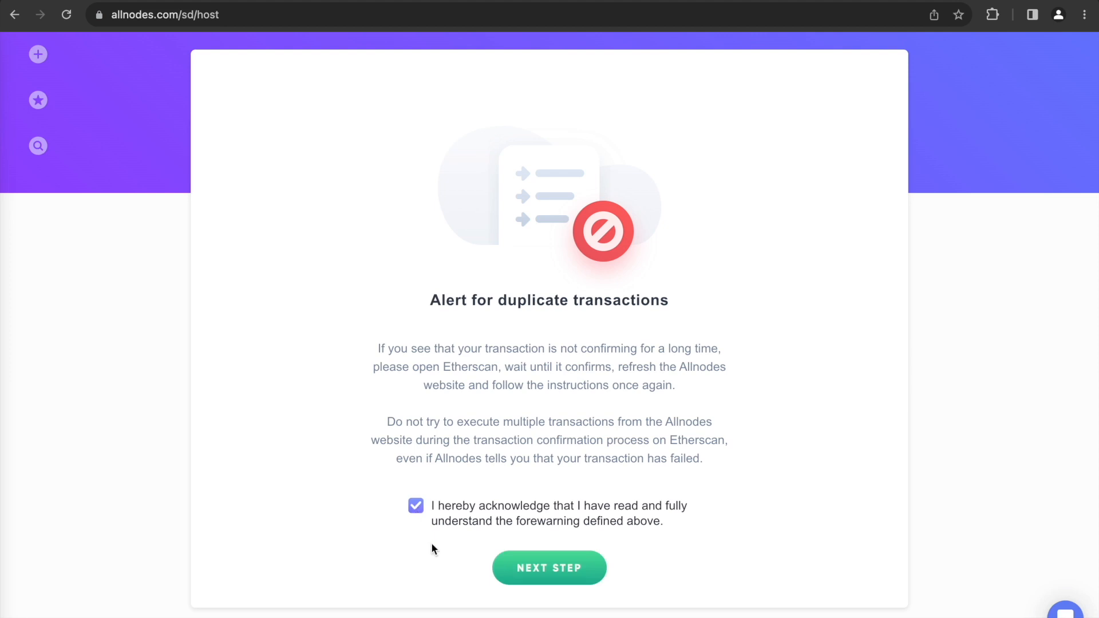
click(593, 568)
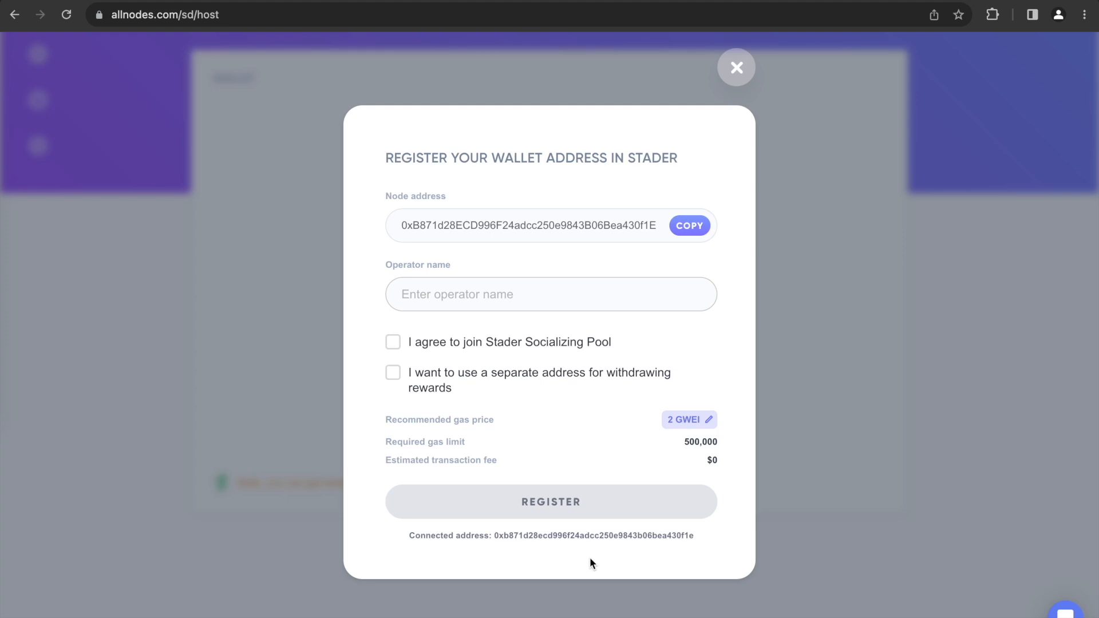
Step: Submit the Stader wallet registration with operator name Stader_test, joining the Socializing Pool without a separate reward address
click(585, 299)
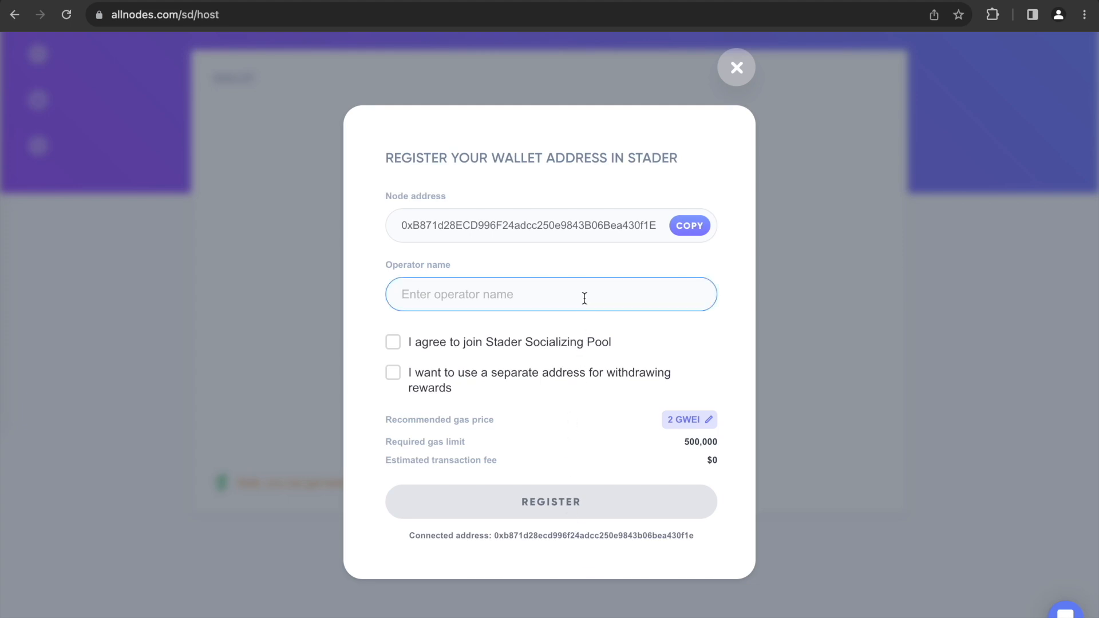
text(Stader_test)
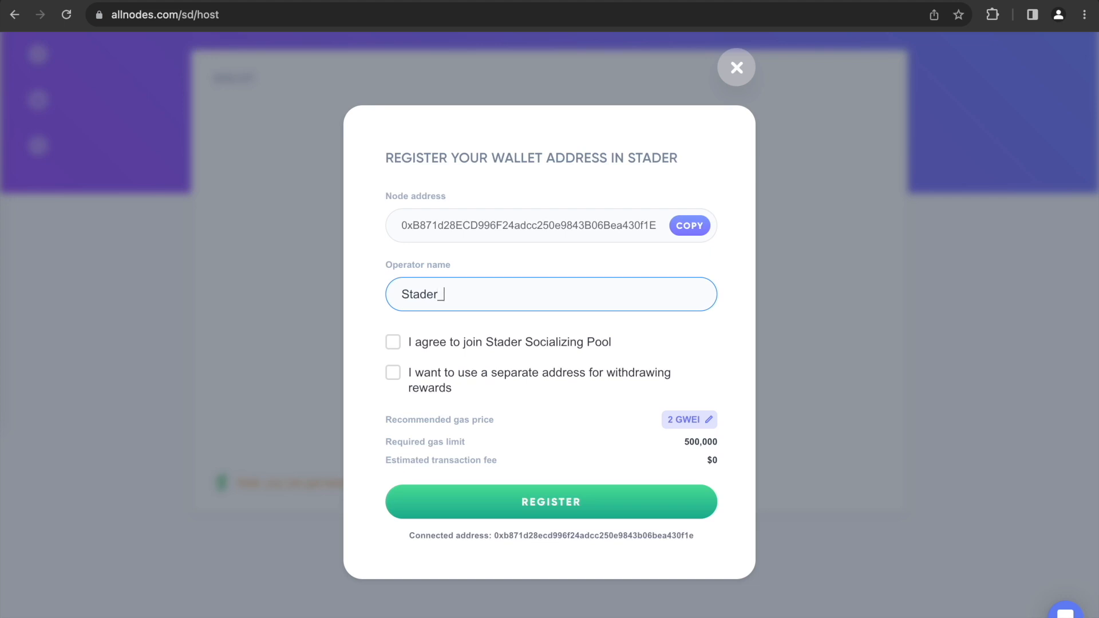
click(394, 344)
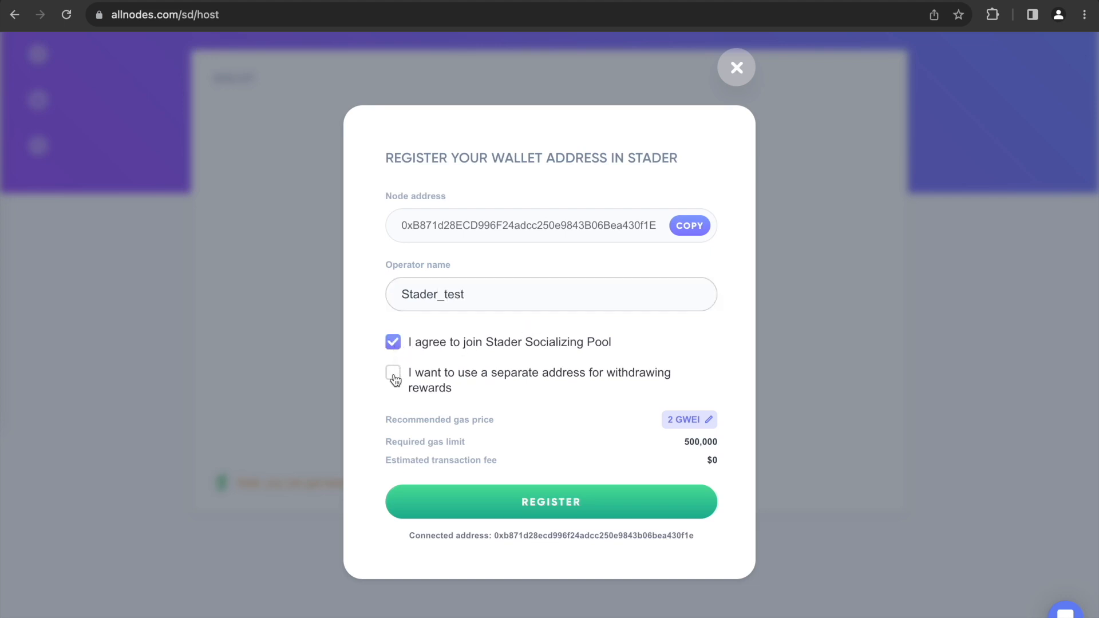
click(394, 375)
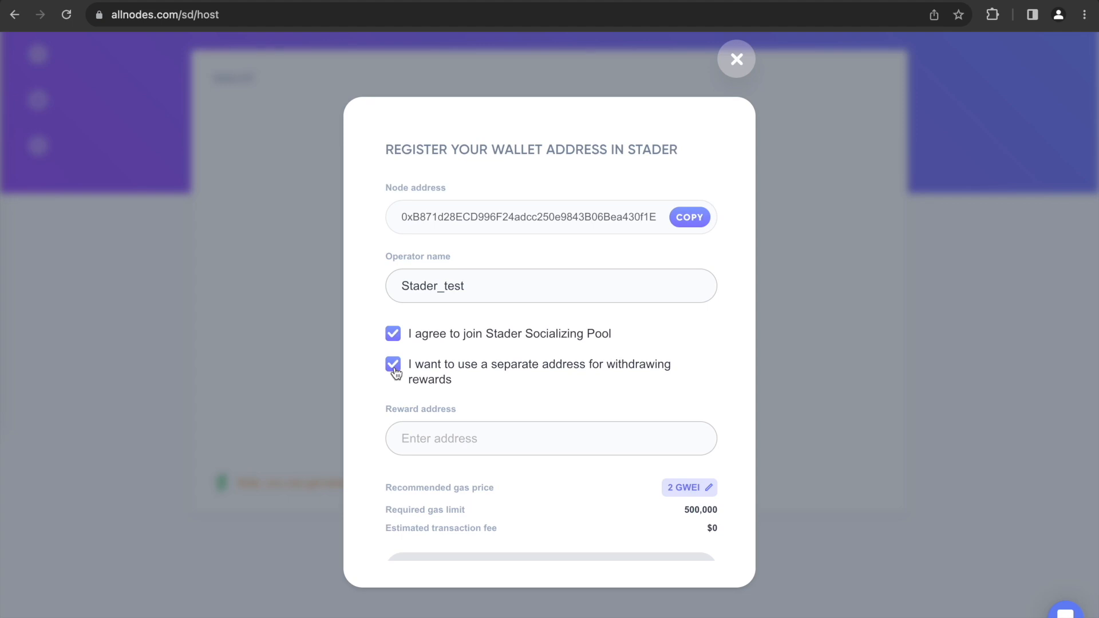
click(395, 369)
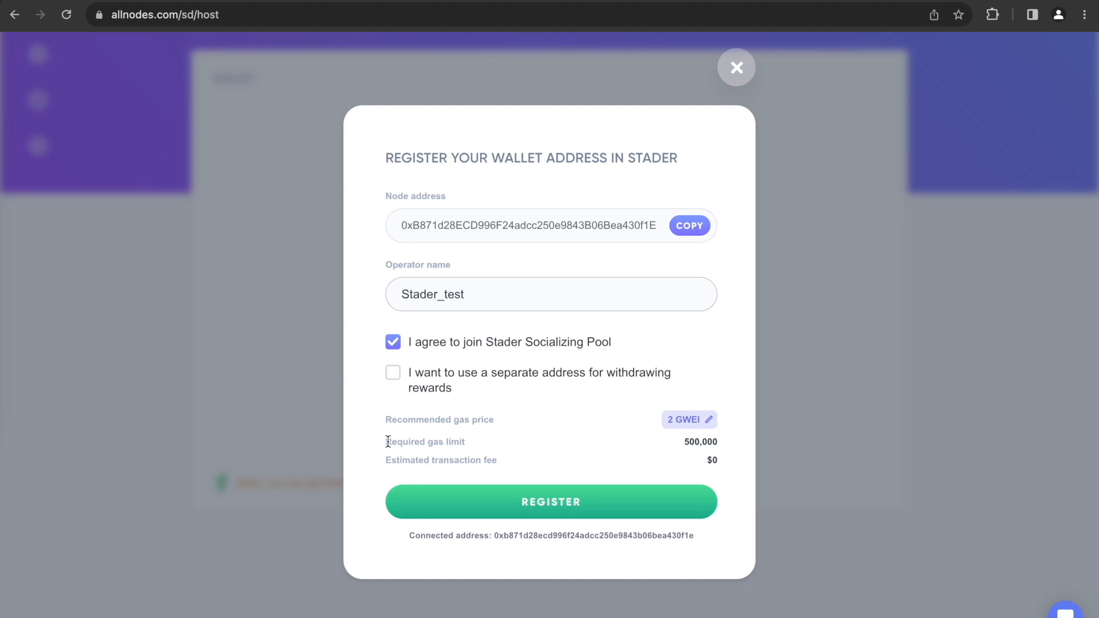
drag(389, 442, 458, 446)
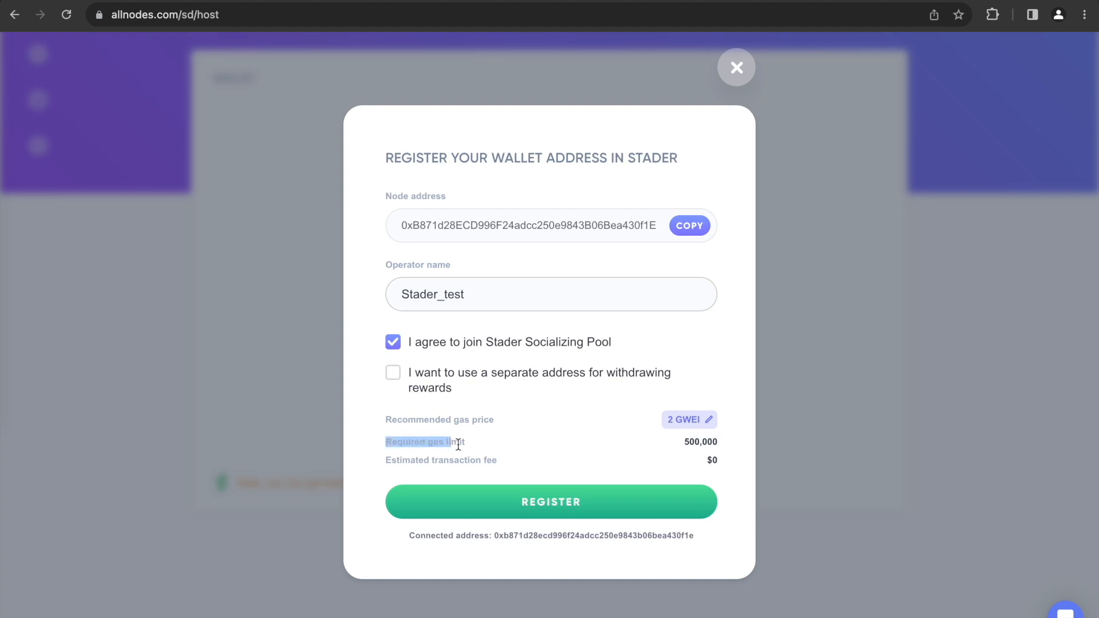
click(499, 448)
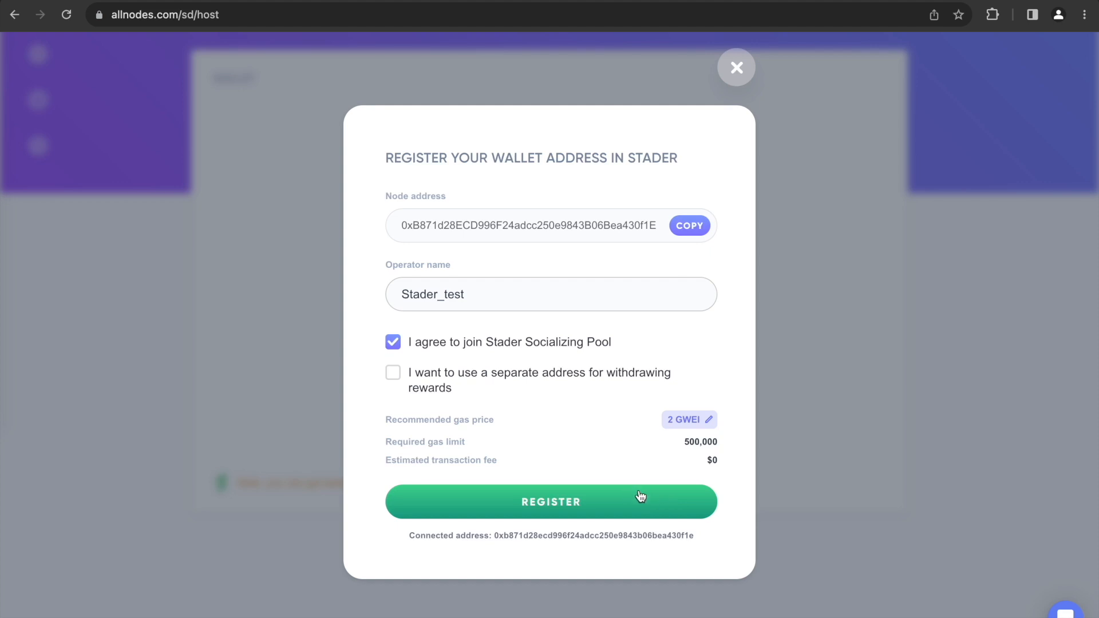
click(658, 497)
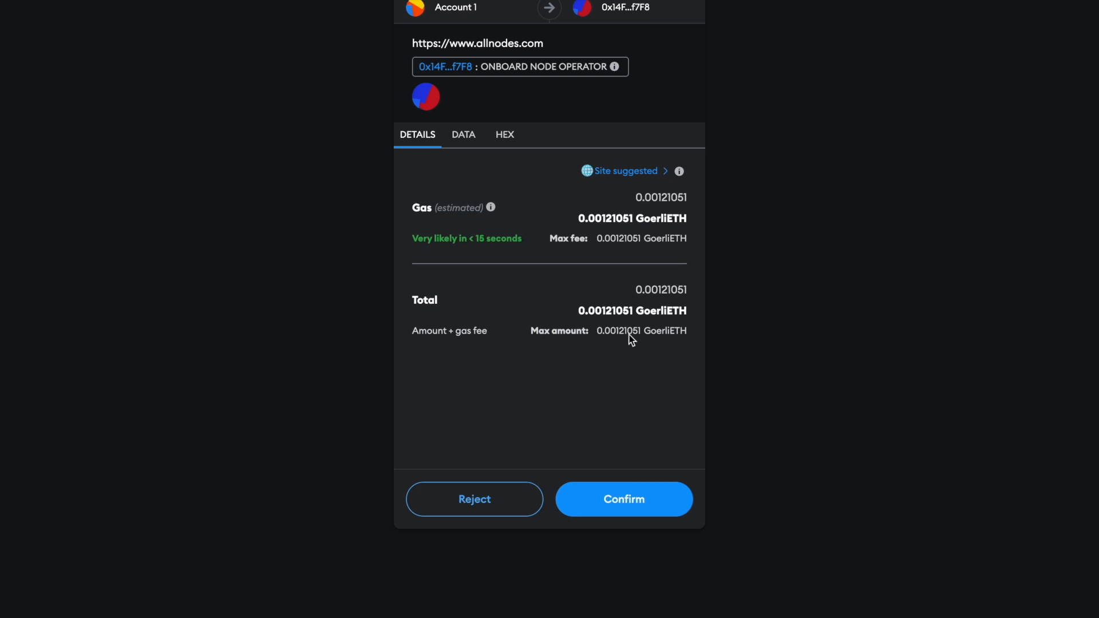
Step: Review the gas fee, confirm the node operator onboarding transaction in MetaMask, and close the completion notice
drag(578, 217, 633, 219)
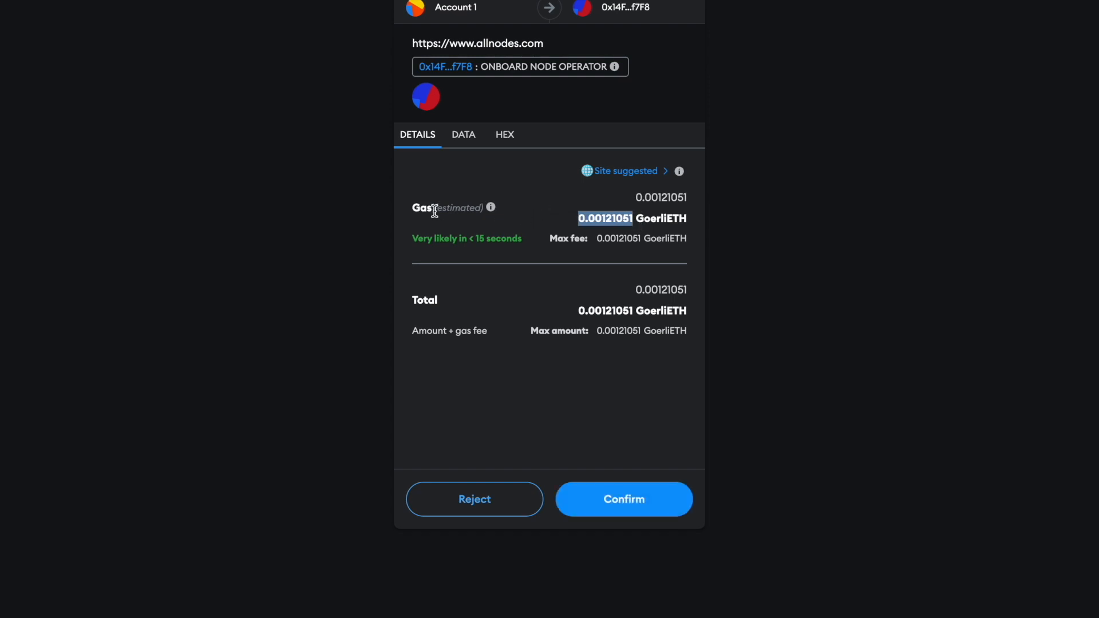
drag(412, 206, 481, 208)
click(569, 371)
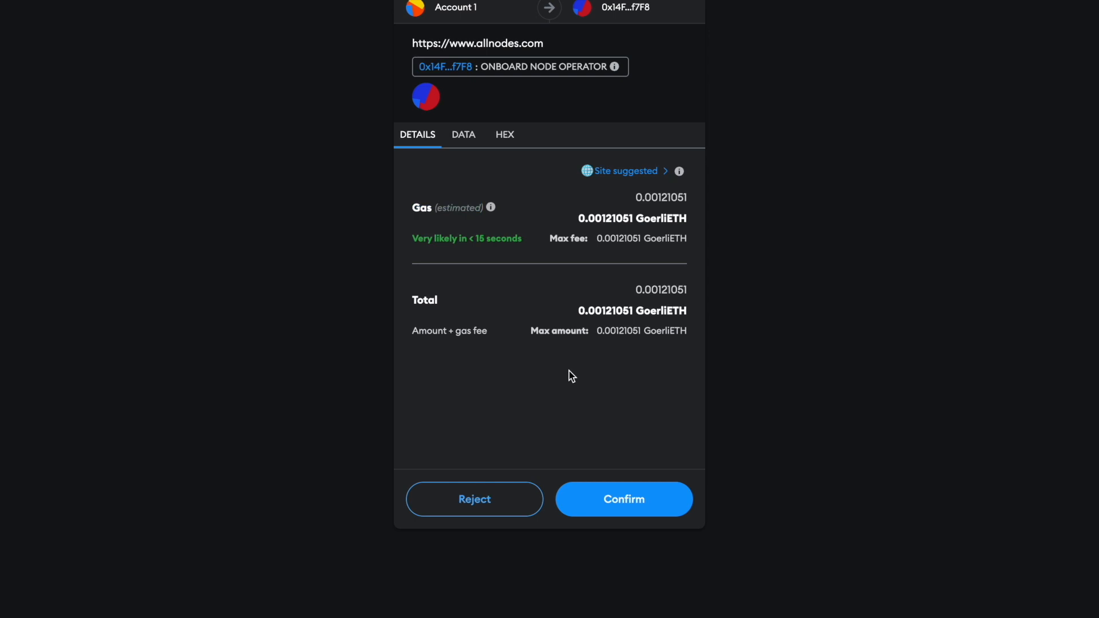
click(664, 502)
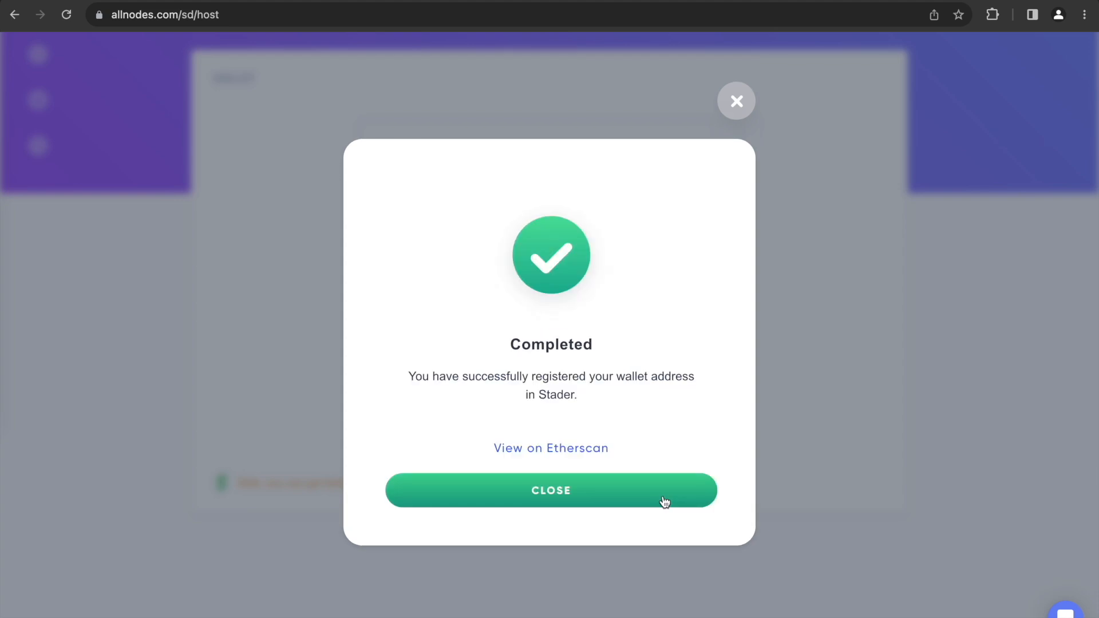
click(664, 501)
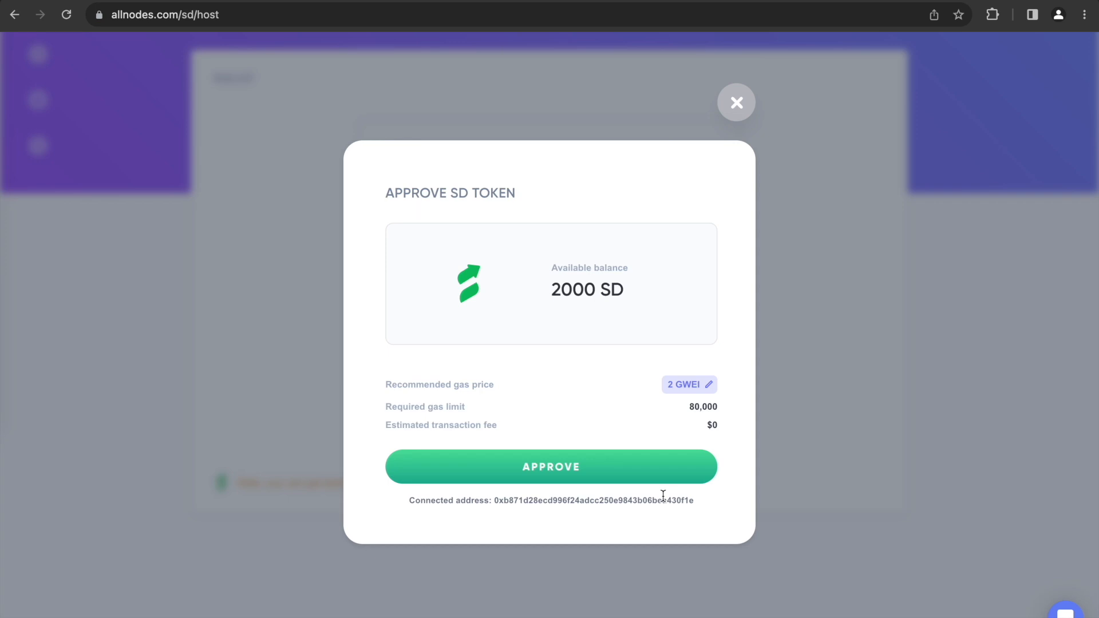
Step: Approve the SD token in MetaMask using the default spending cap
click(690, 467)
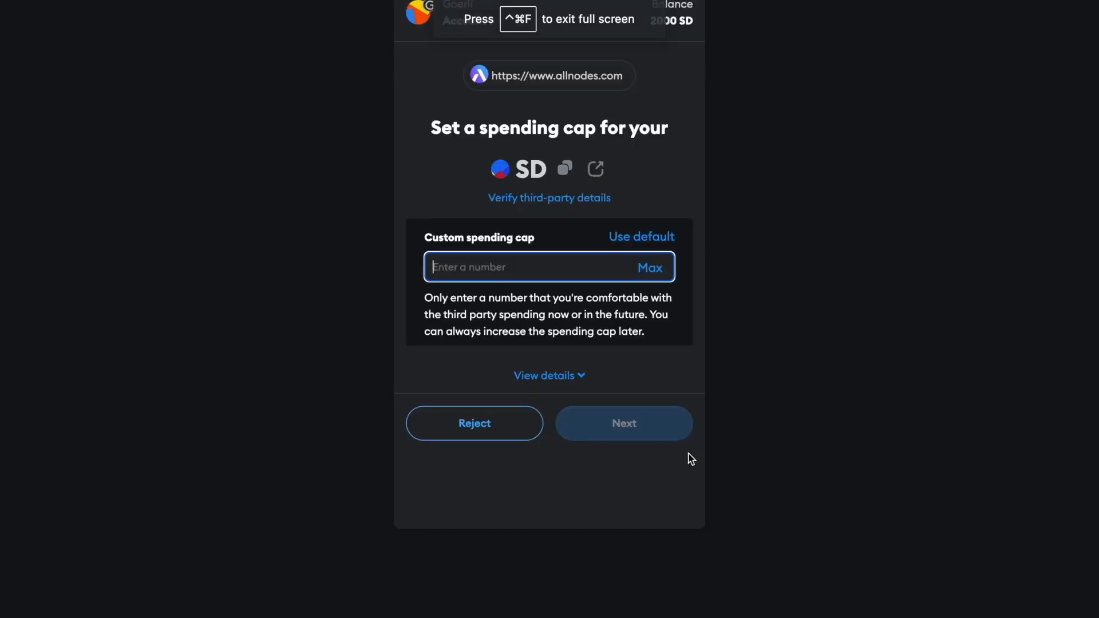
click(652, 248)
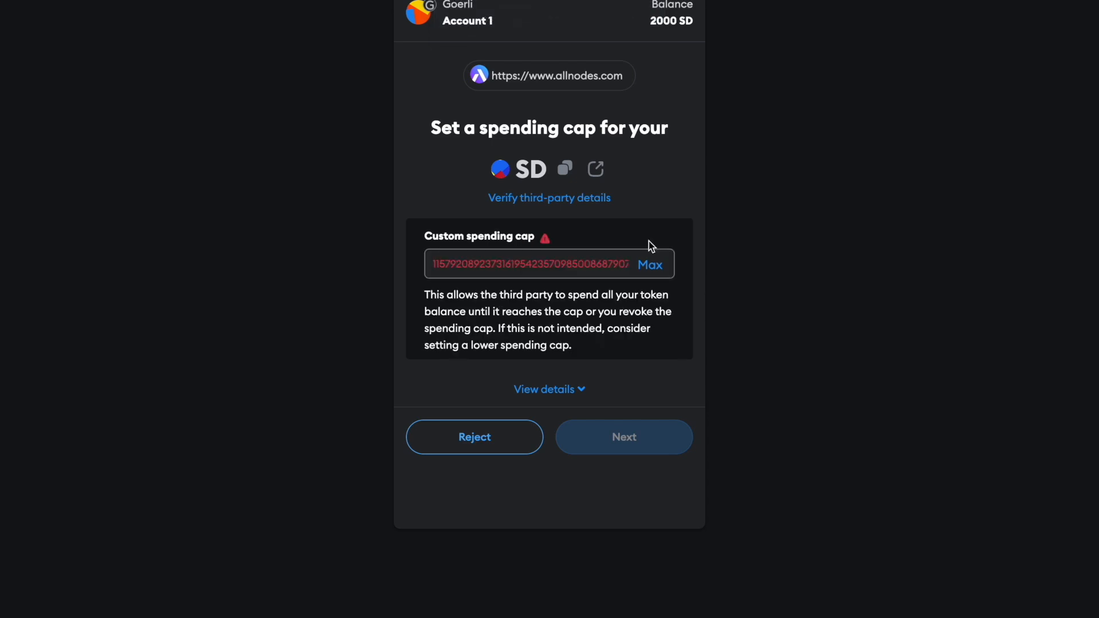
click(654, 432)
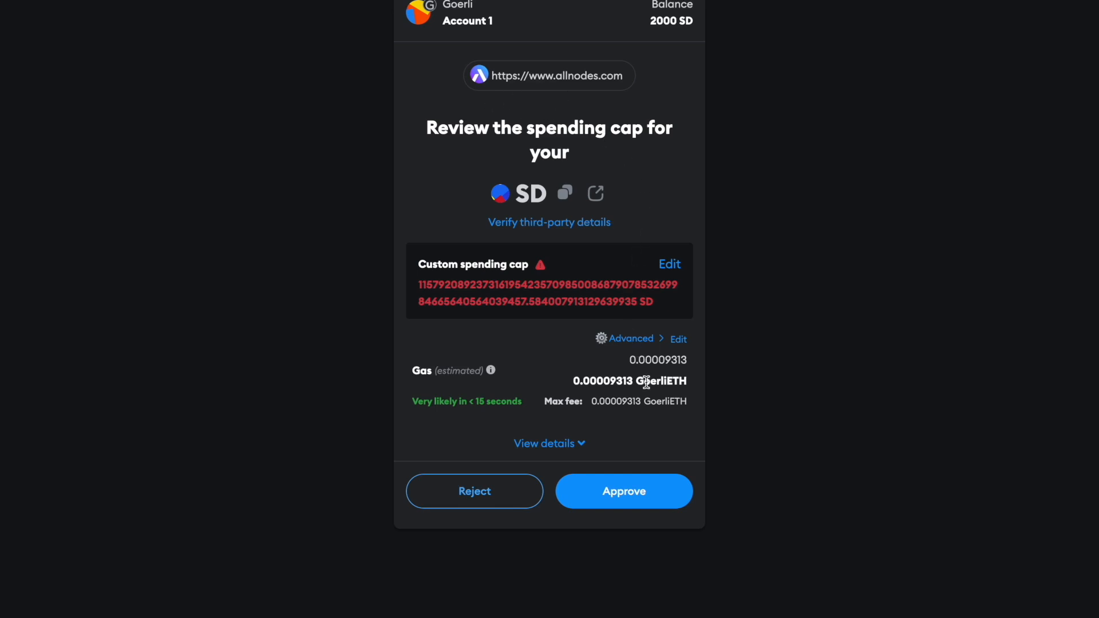
click(672, 496)
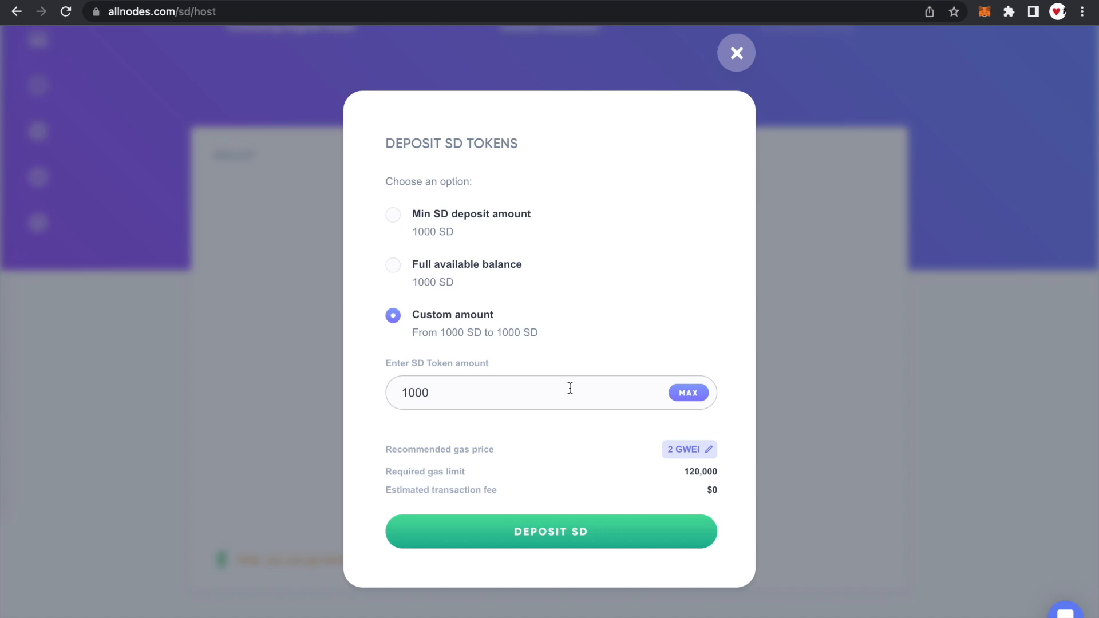
Step: Deposit the minimum SD amount of 1000 SD, confirm the transaction in MetaMask, and close the completion notice
double_click(538, 448)
click(394, 217)
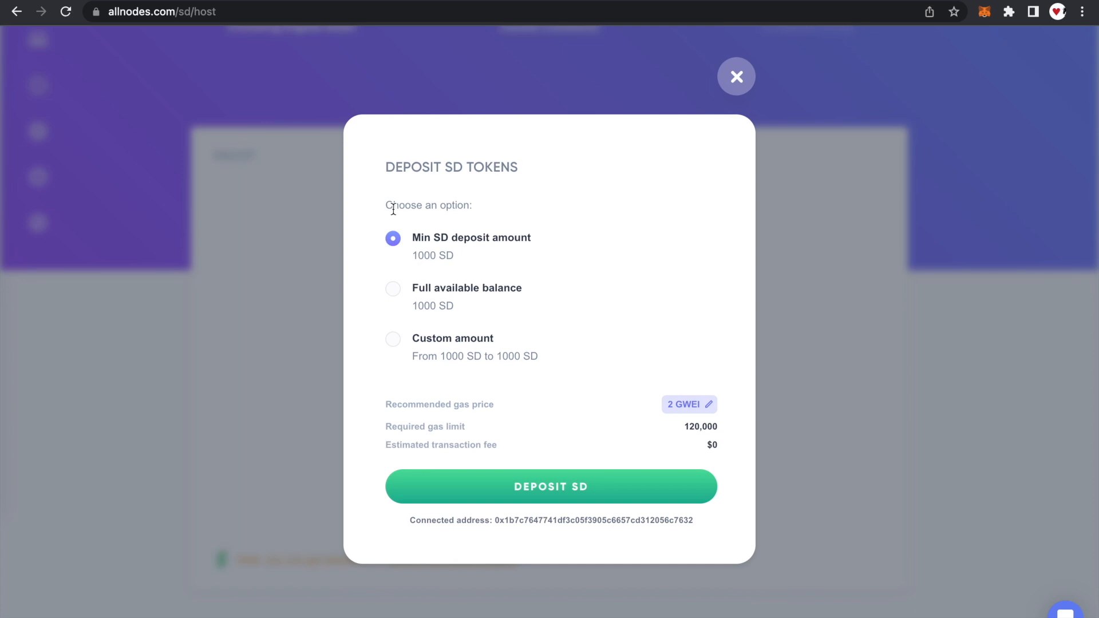
click(633, 485)
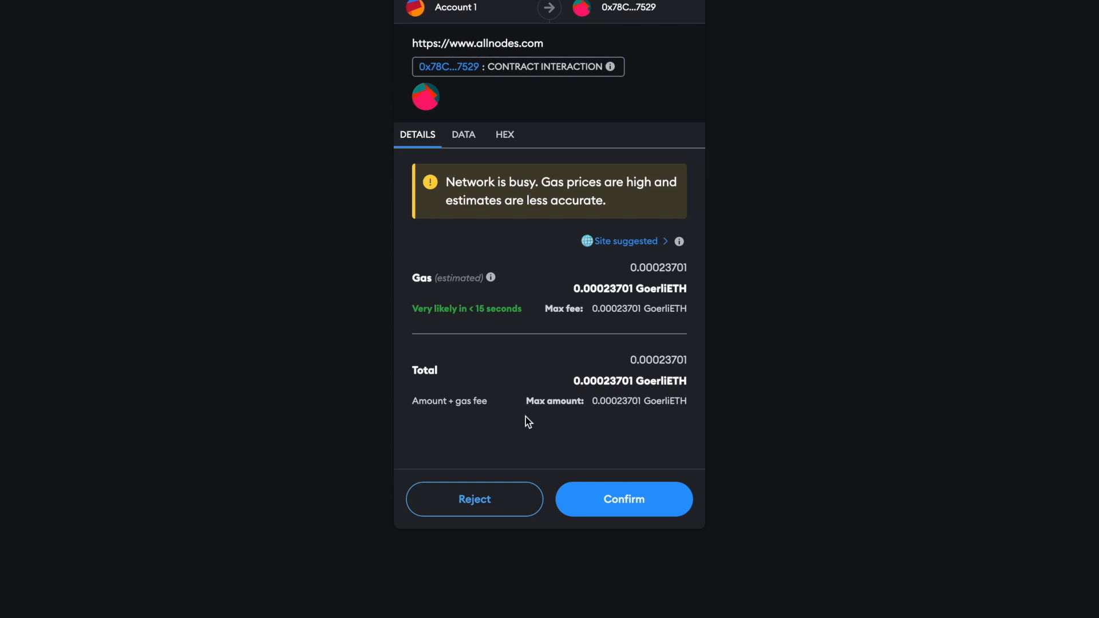
click(629, 500)
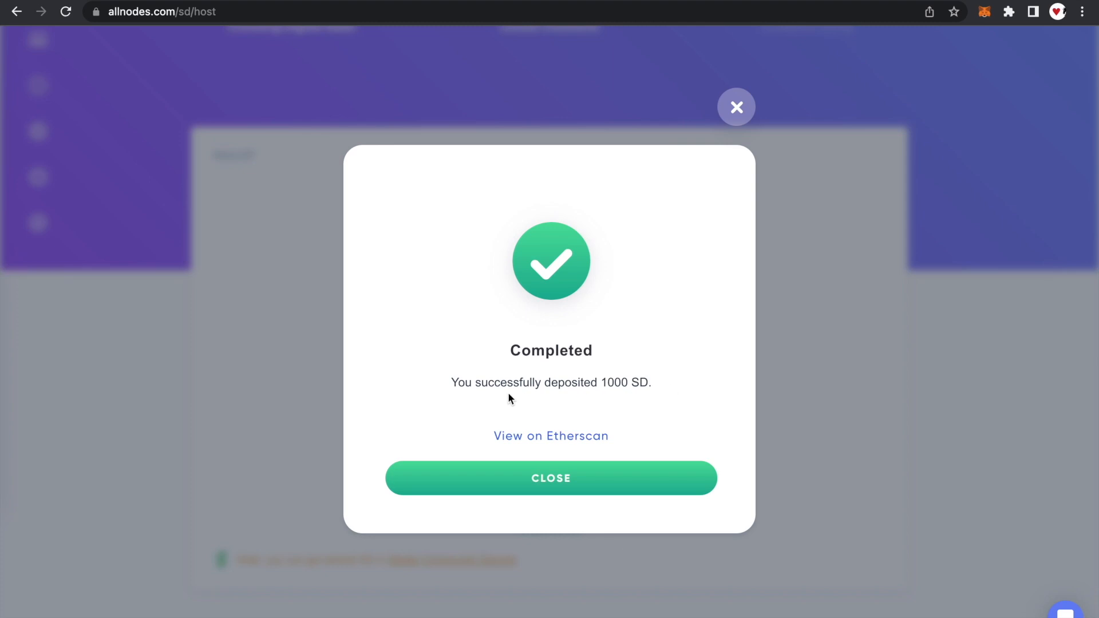
drag(452, 382, 689, 382)
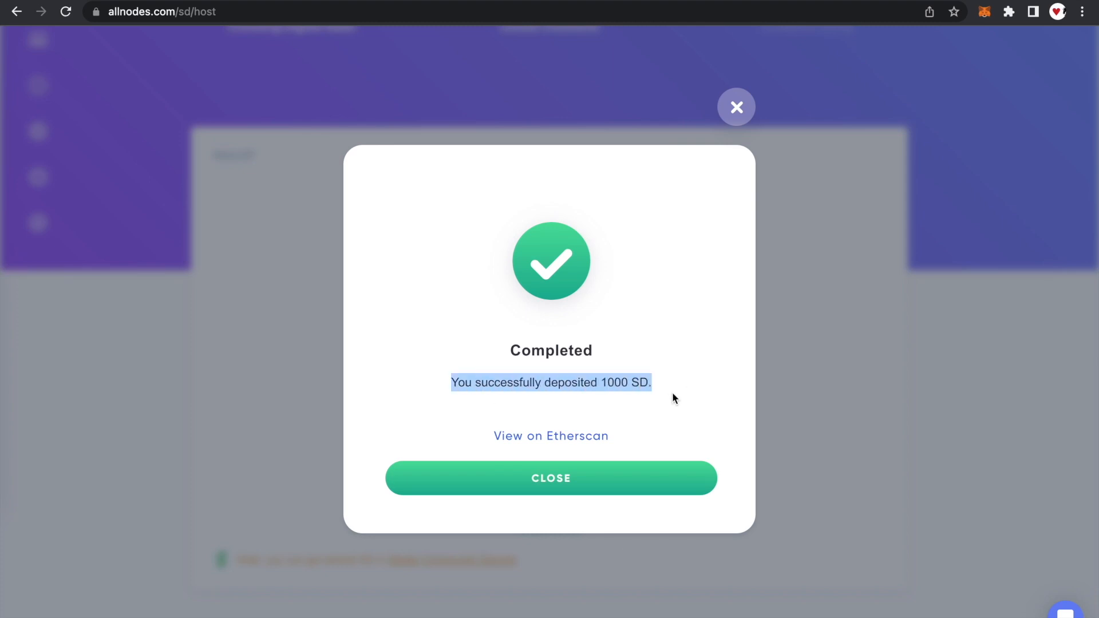
click(672, 393)
click(644, 475)
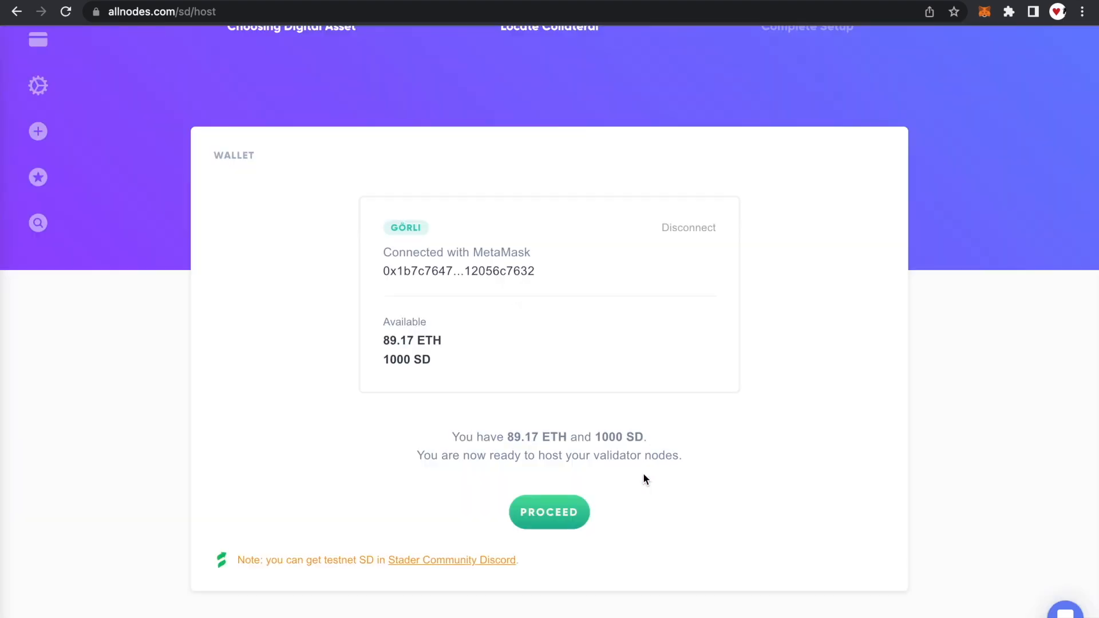
Step: Proceed to the hosting plans and host a validator on the Advanced plan
scroll(742, 438, down, 3)
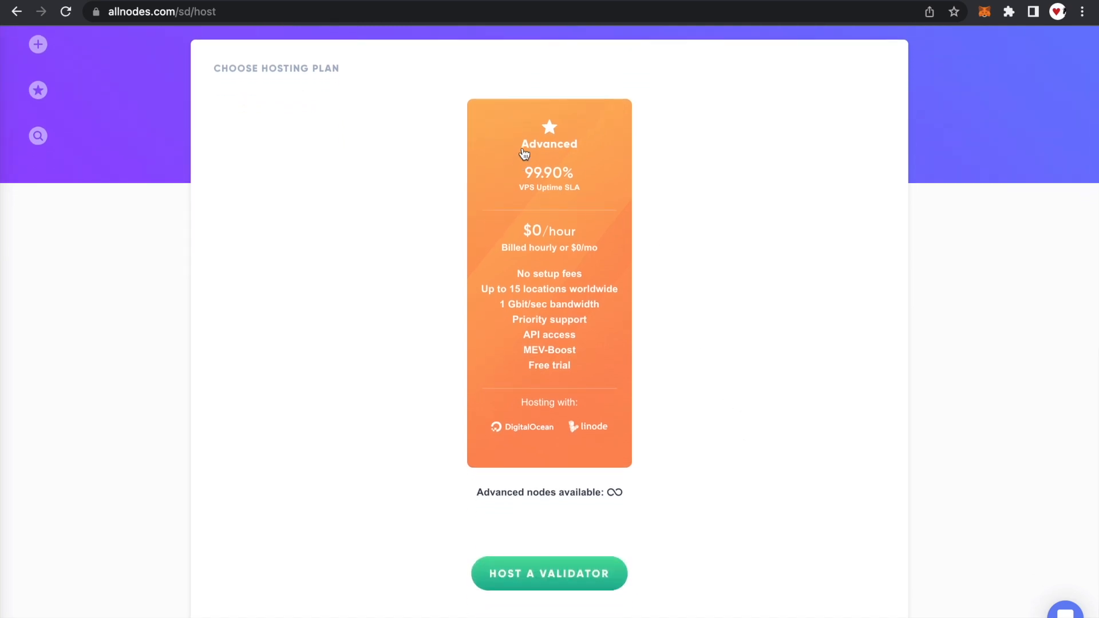
drag(520, 144, 585, 150)
click(611, 577)
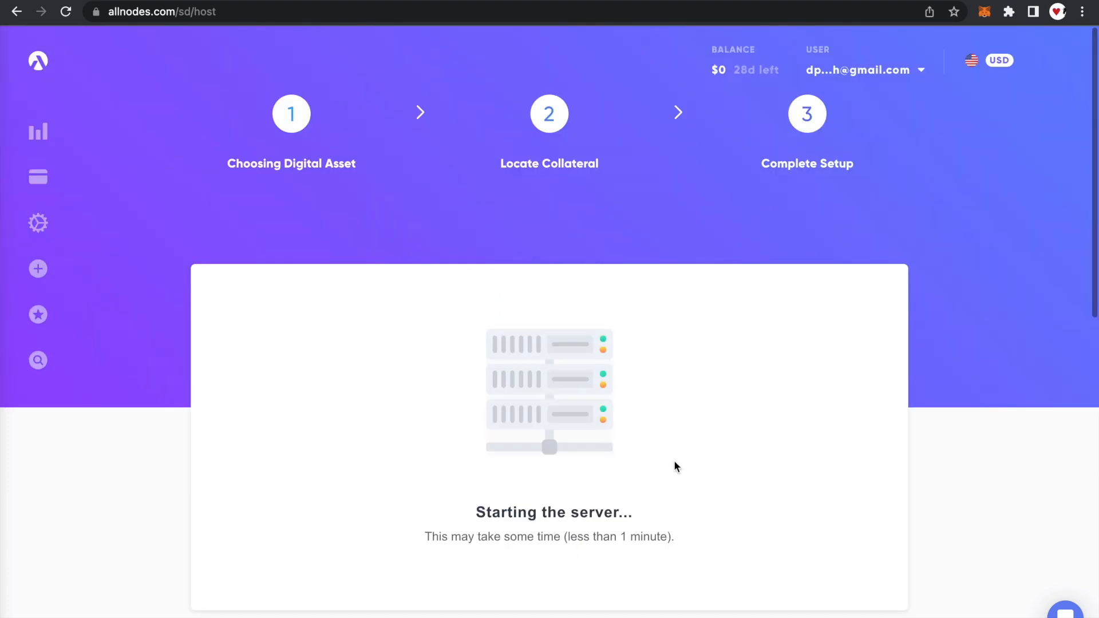
Step: Resolve the SD001 node's required user action by declining a copy of the Ethereum validator key, accepting the no-download acknowledgement, and proceeding
scroll(716, 411, down, 1)
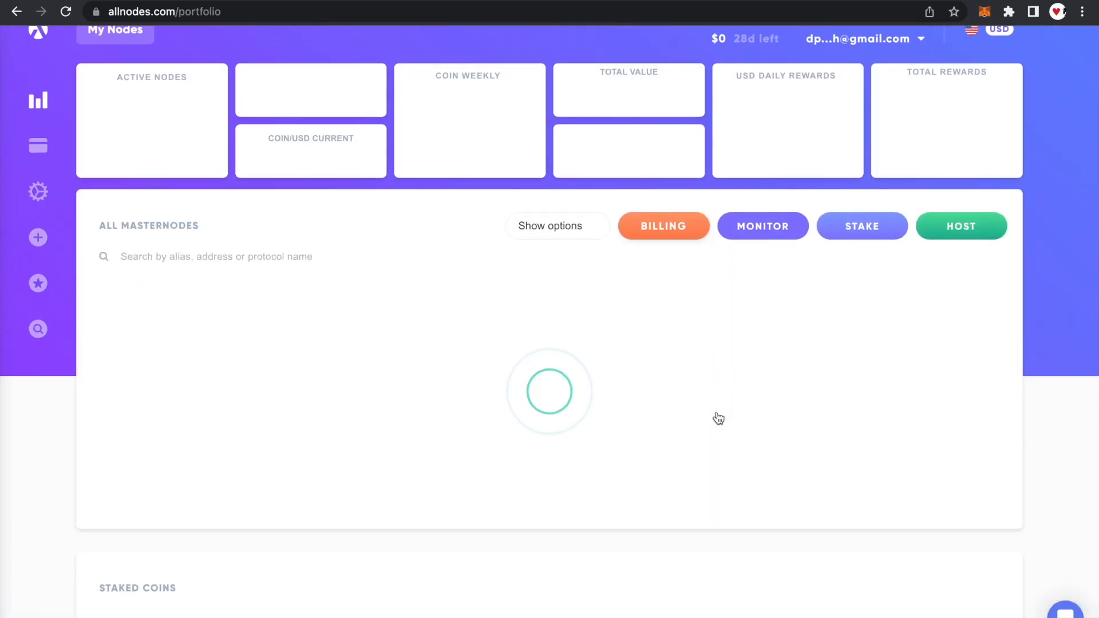
click(733, 399)
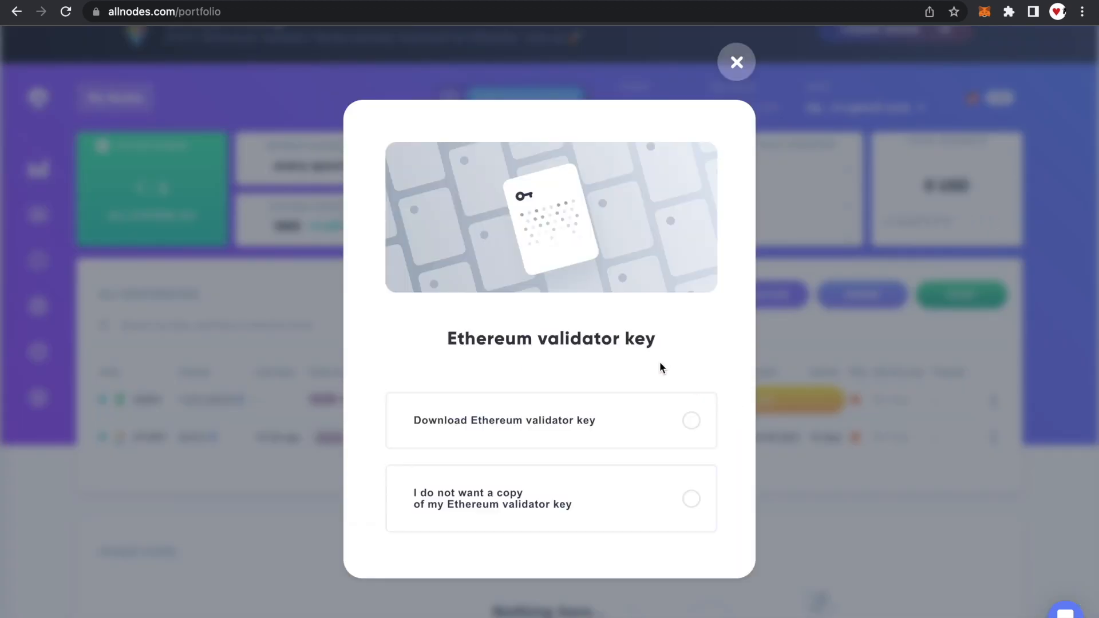
drag(441, 339, 658, 348)
click(743, 466)
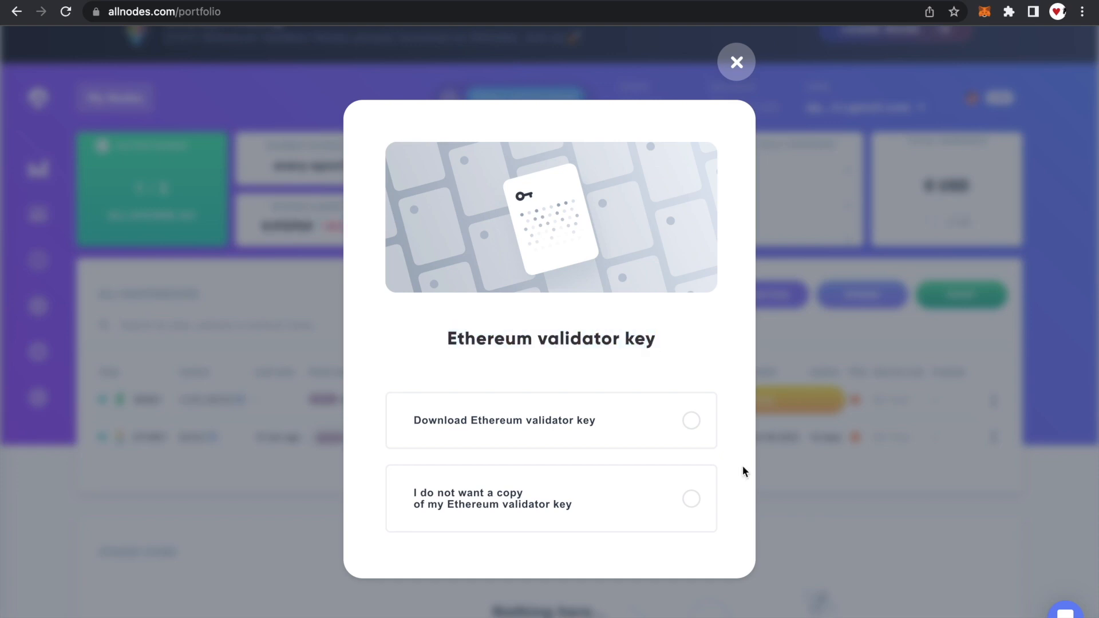
click(694, 502)
scroll(722, 488, down, 2)
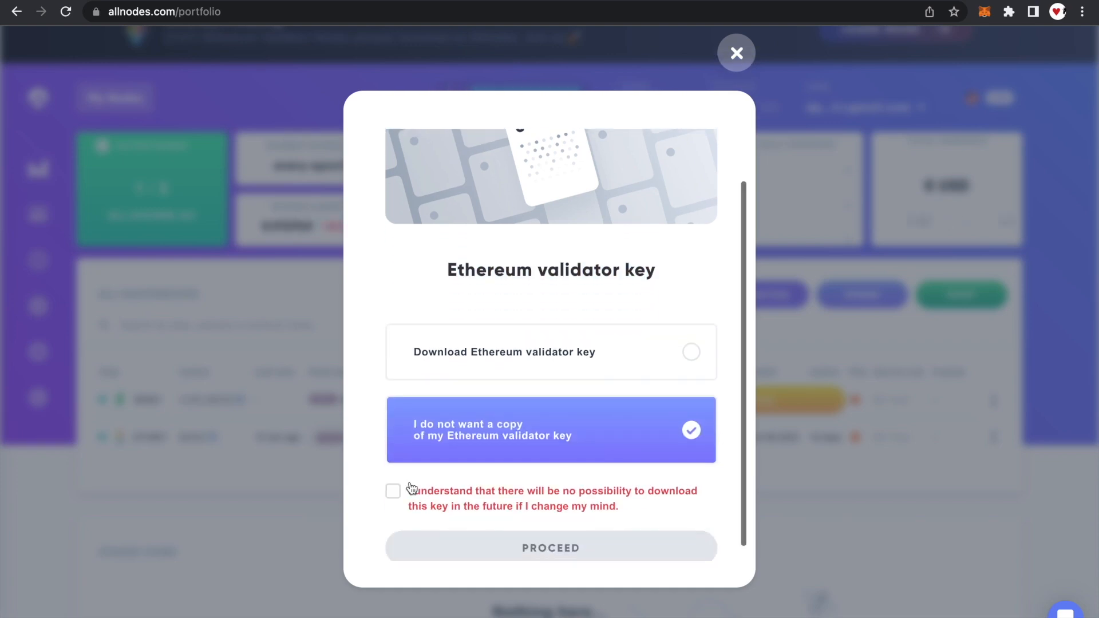
click(393, 492)
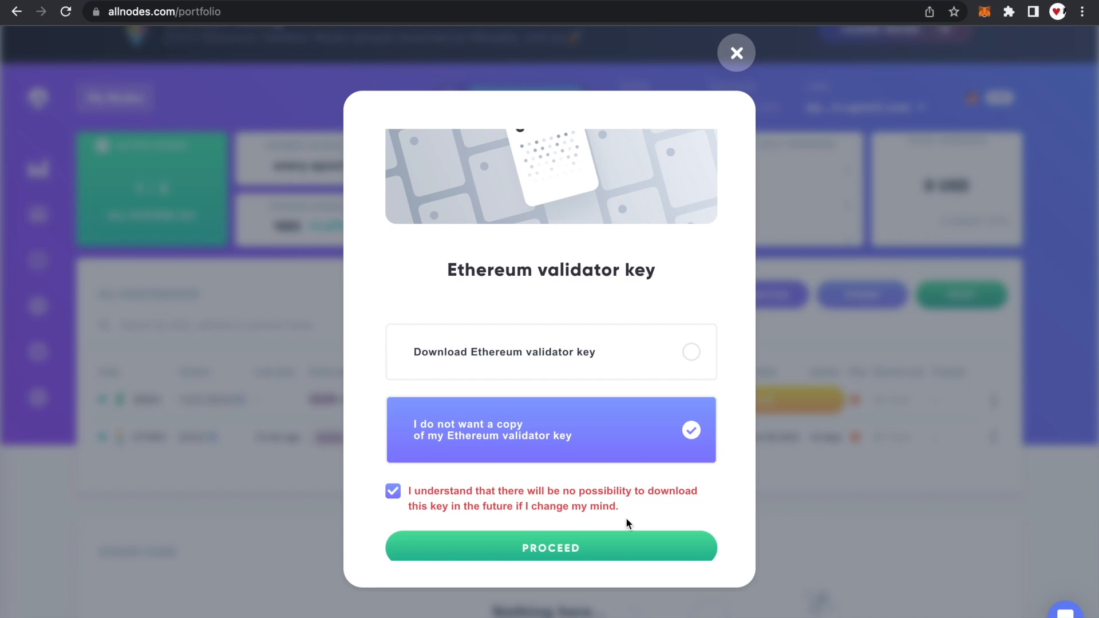
click(612, 552)
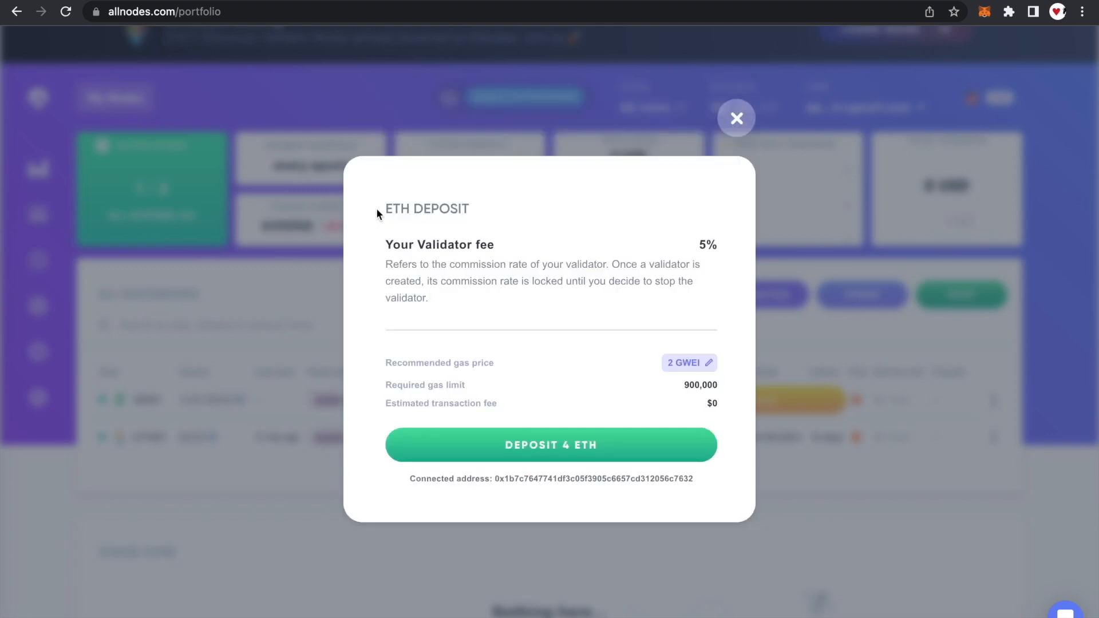
Step: Review the validator fee, deposit 4 ETH, confirm the transaction in MetaMask, and close the completion notice
drag(386, 240, 742, 251)
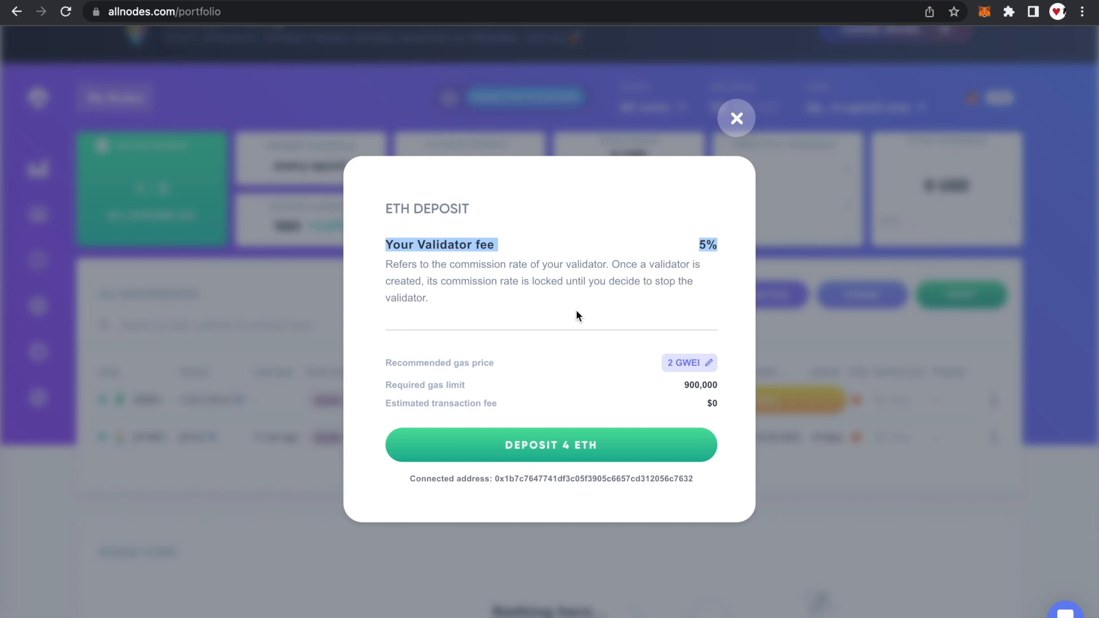
click(671, 446)
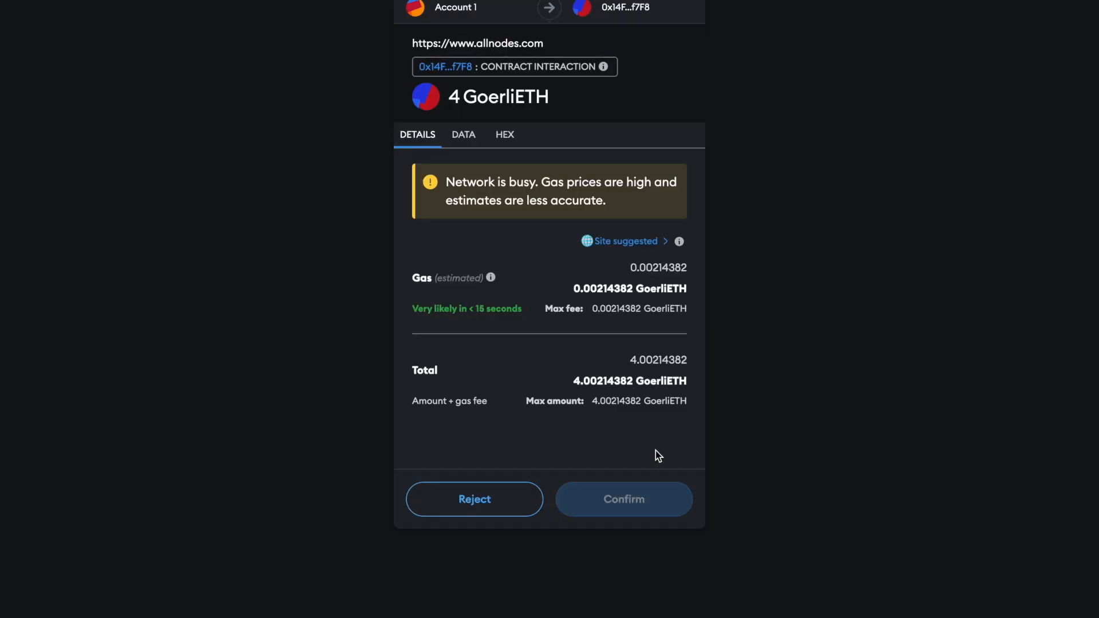
click(672, 502)
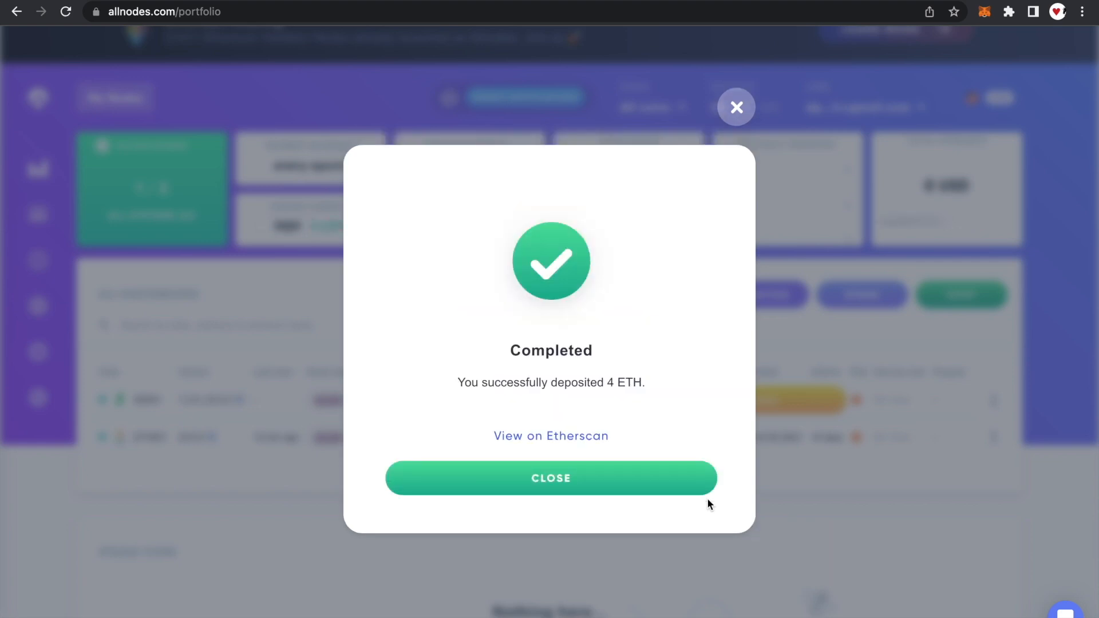
click(673, 476)
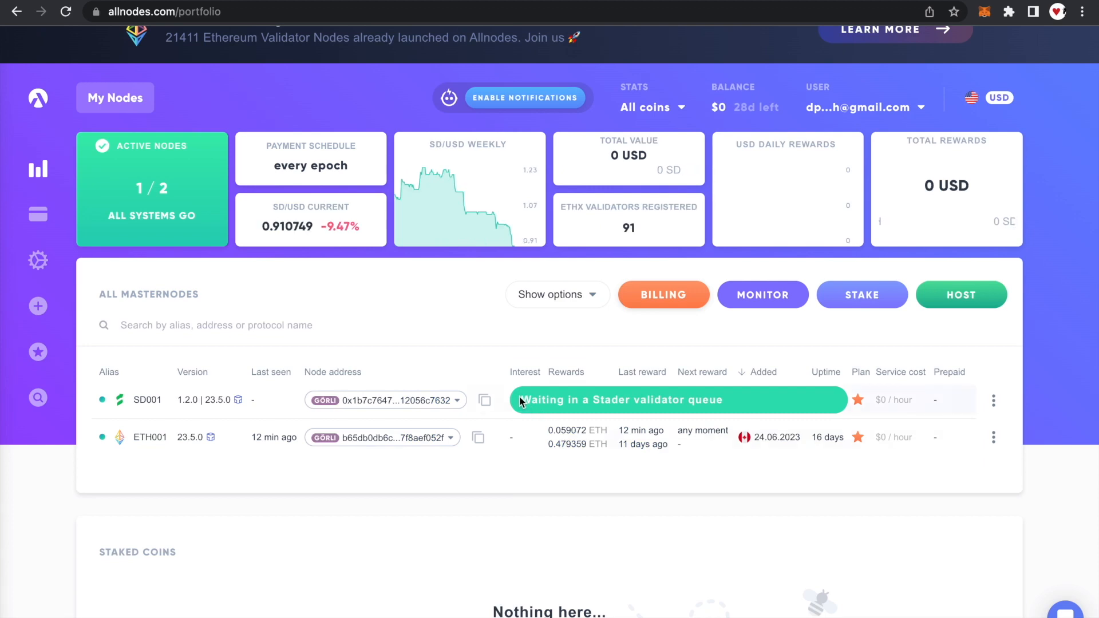
Step: Check the SD001 node's validator status and rewards in the masternodes list, and return to the site's home page
drag(564, 401, 725, 404)
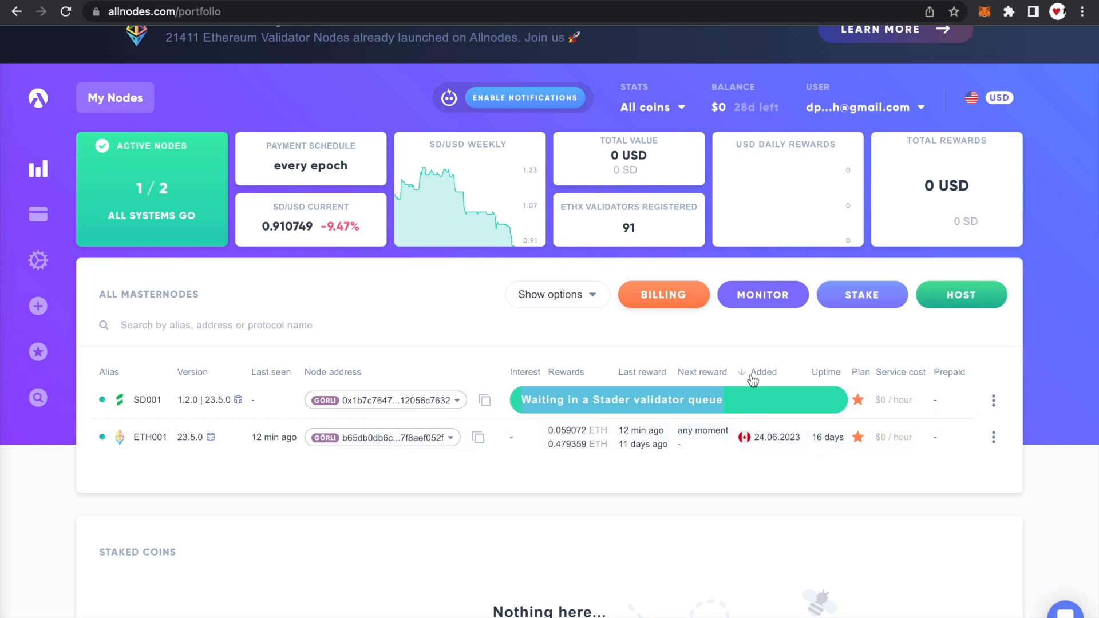
click(664, 354)
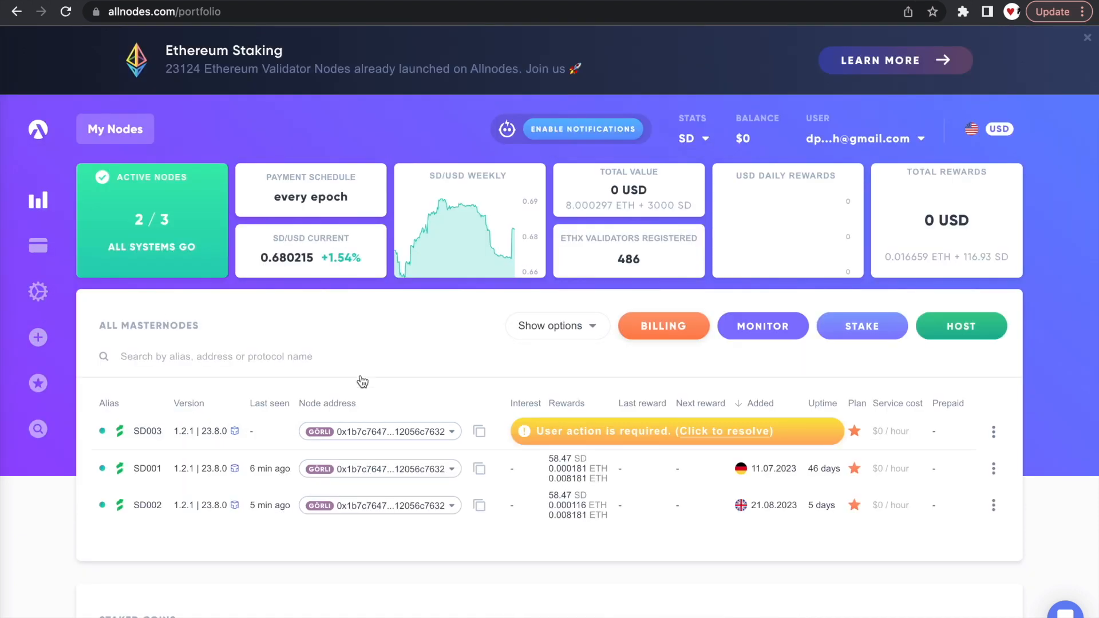
mouse_move(103, 471)
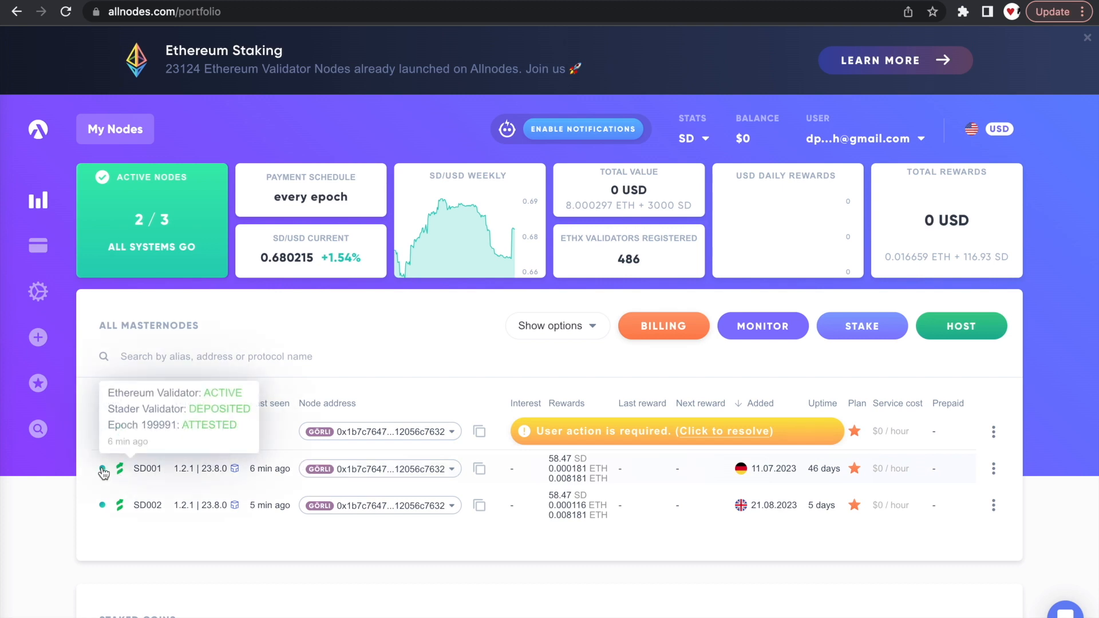
drag(104, 471, 715, 481)
click(679, 547)
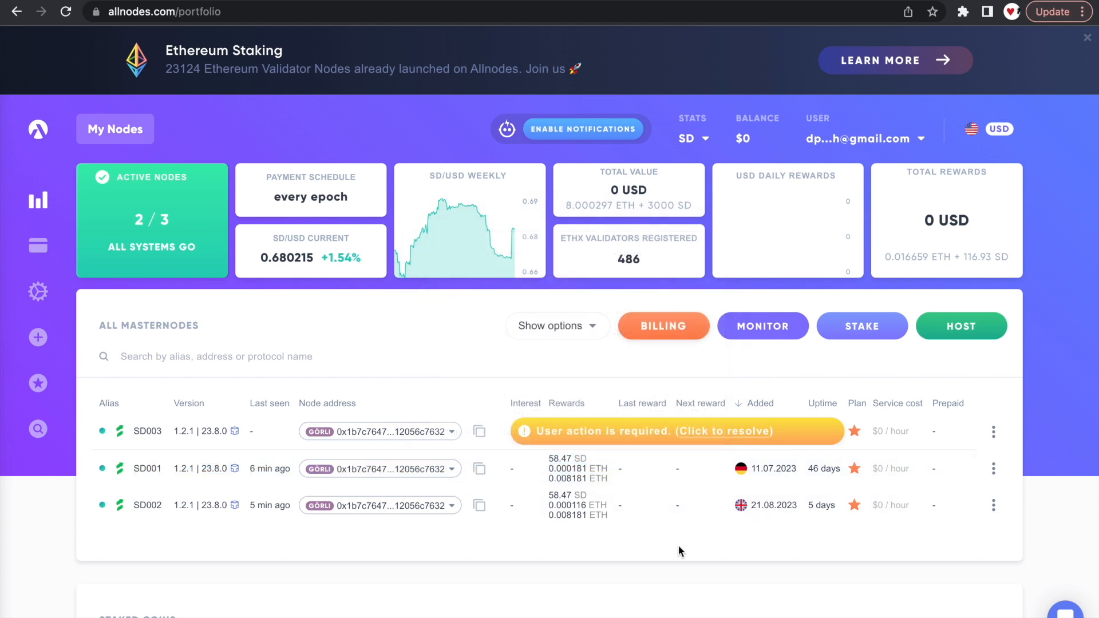
mouse_move(600, 480)
click(39, 134)
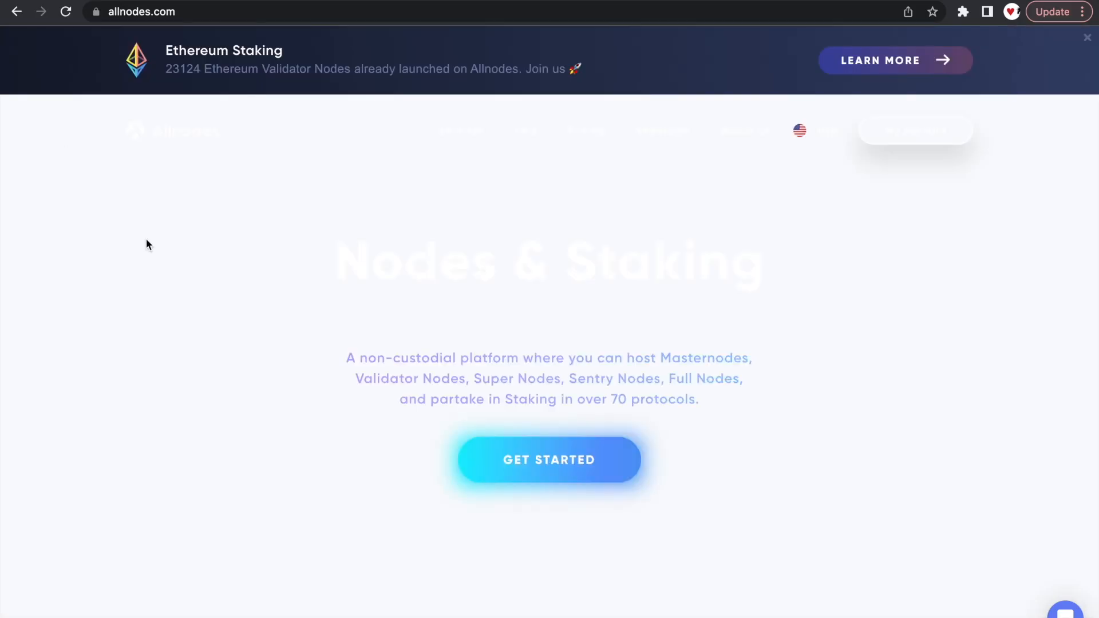